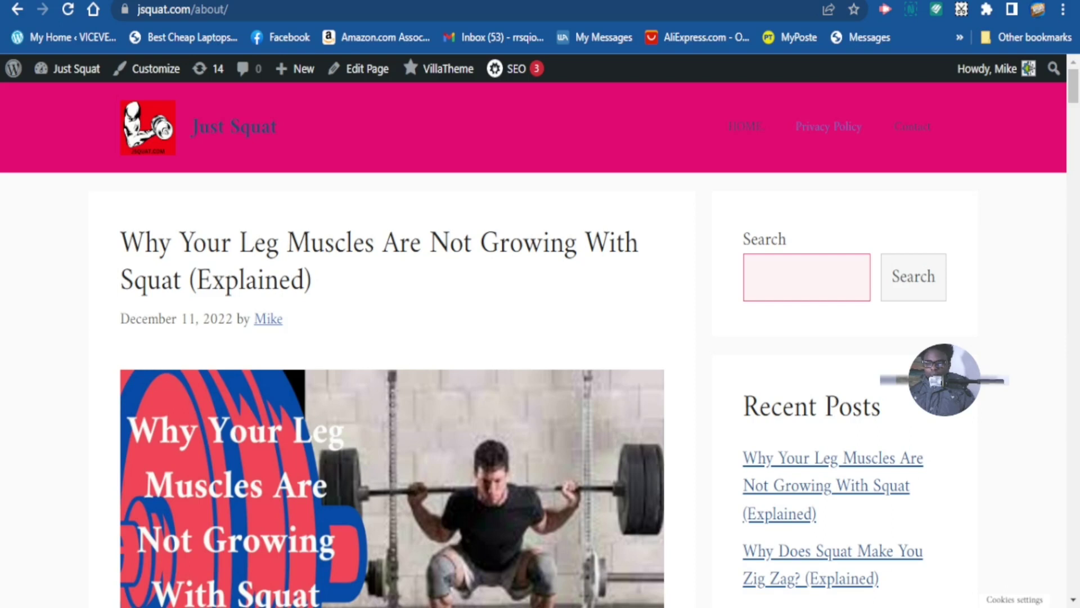
Open the Just Squat site's HOME page from the navigation menu
scroll(169, 176, down, 1)
scroll(366, 216, up, 1)
scroll(639, 192, down, 2)
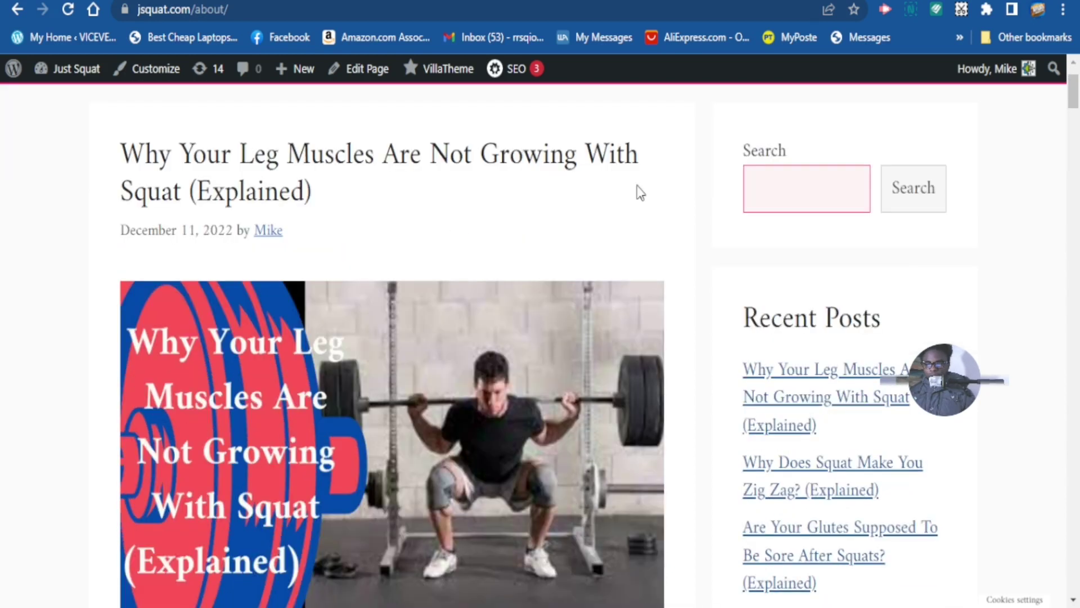
scroll(642, 192, down, 5)
scroll(645, 192, up, 5)
scroll(646, 192, up, 2)
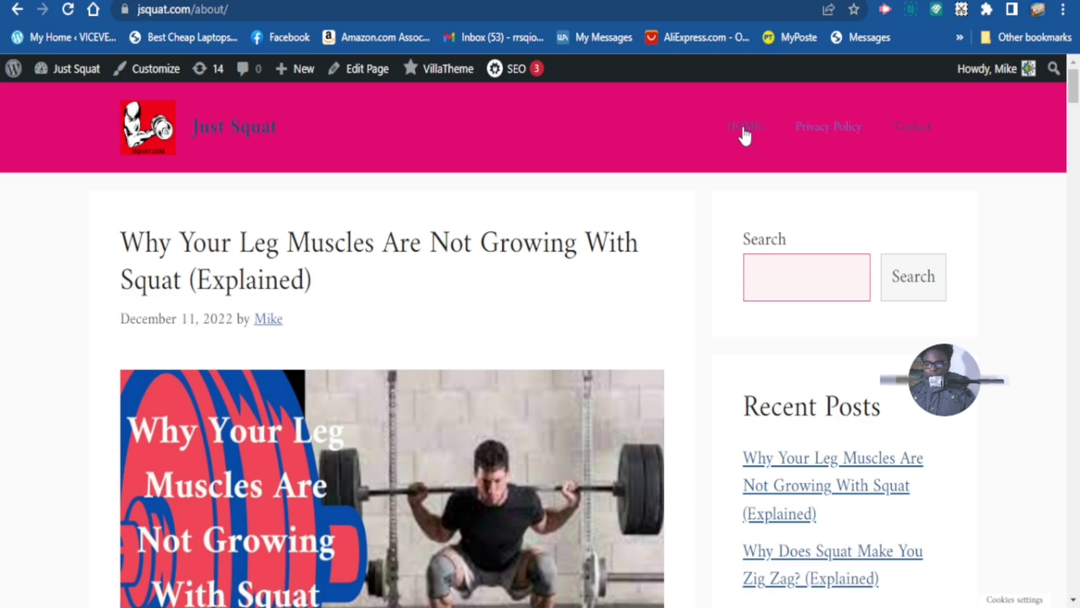
click(740, 141)
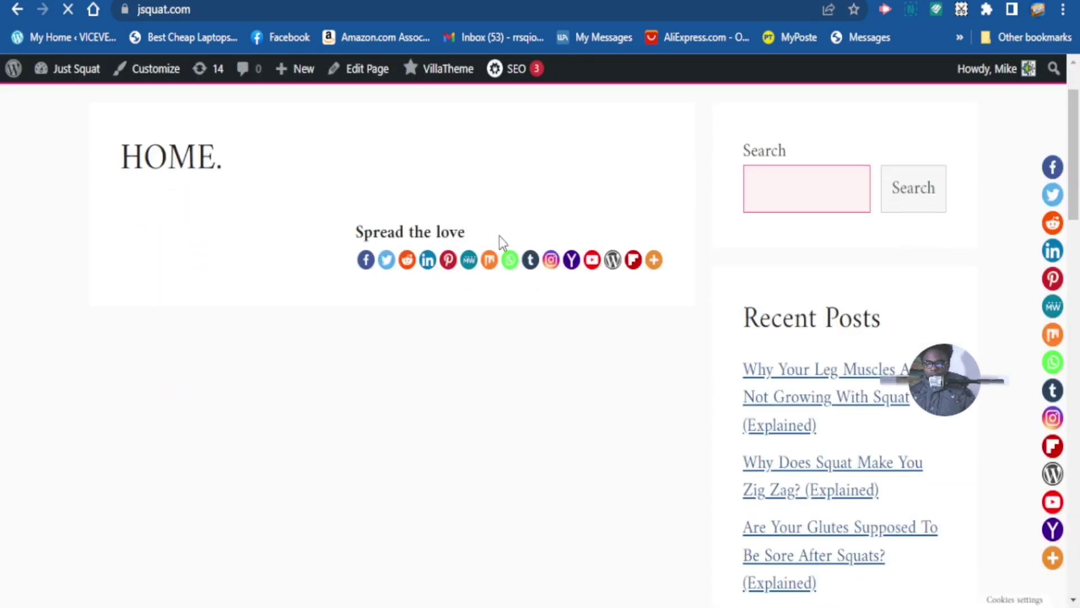
Scroll down the HOME page past the sharing buttons and Recent Posts sidebar
scroll(268, 237, down, 2)
scroll(656, 289, down, 2)
scroll(378, 323, down, 3)
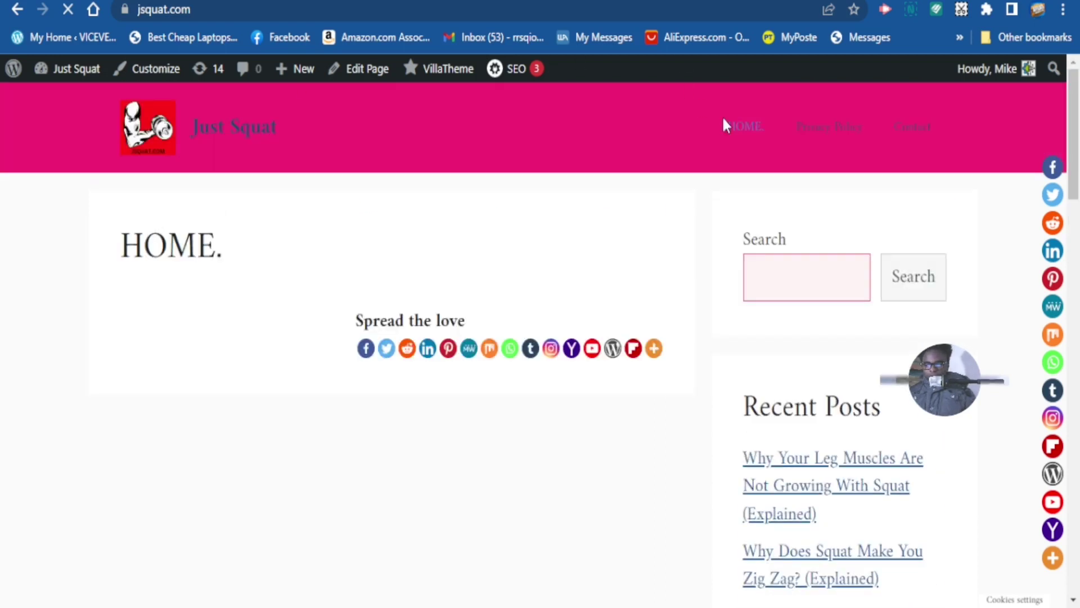
scroll(651, 173, down, 6)
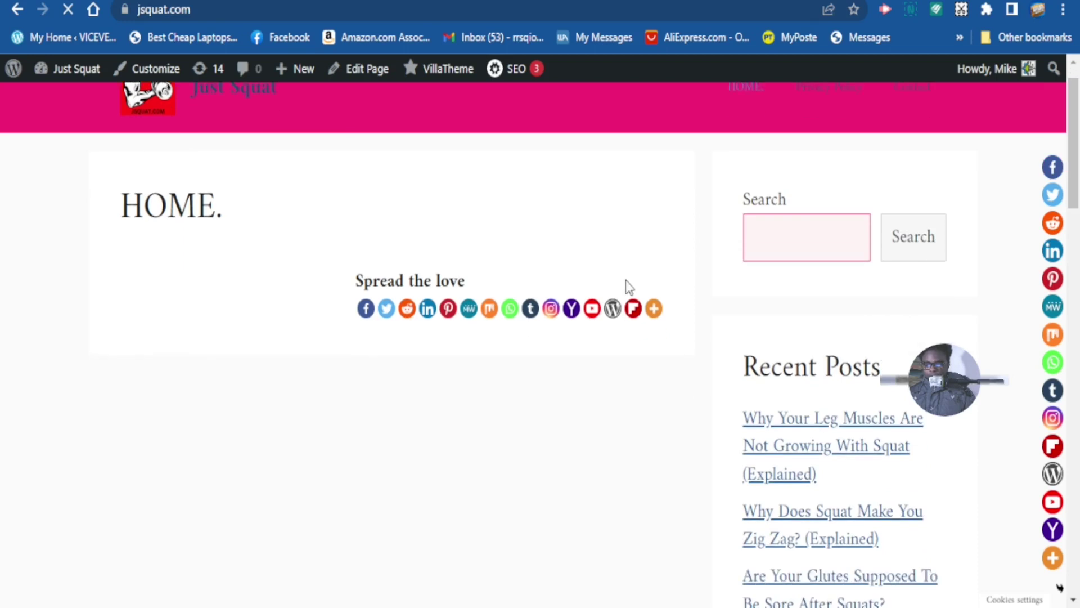
scroll(707, 388, down, 2)
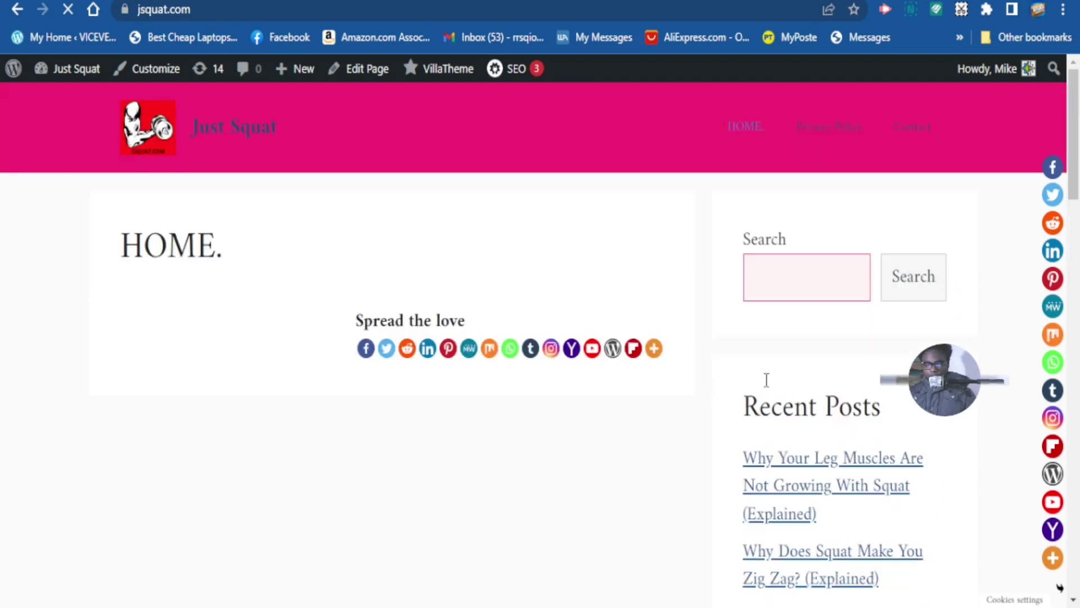
scroll(708, 371, down, 8)
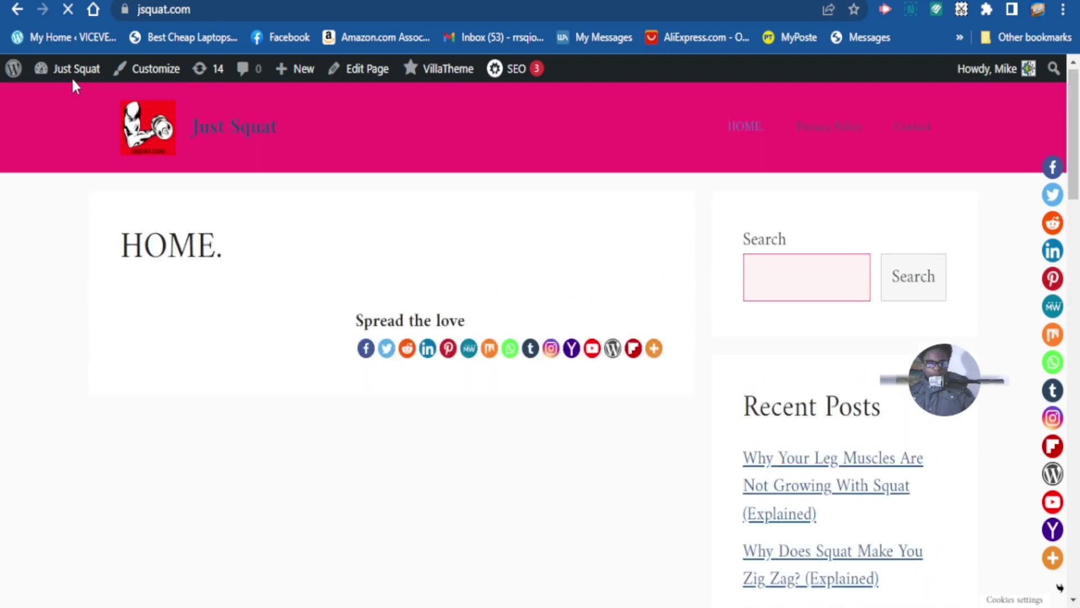
mouse_move(82, 76)
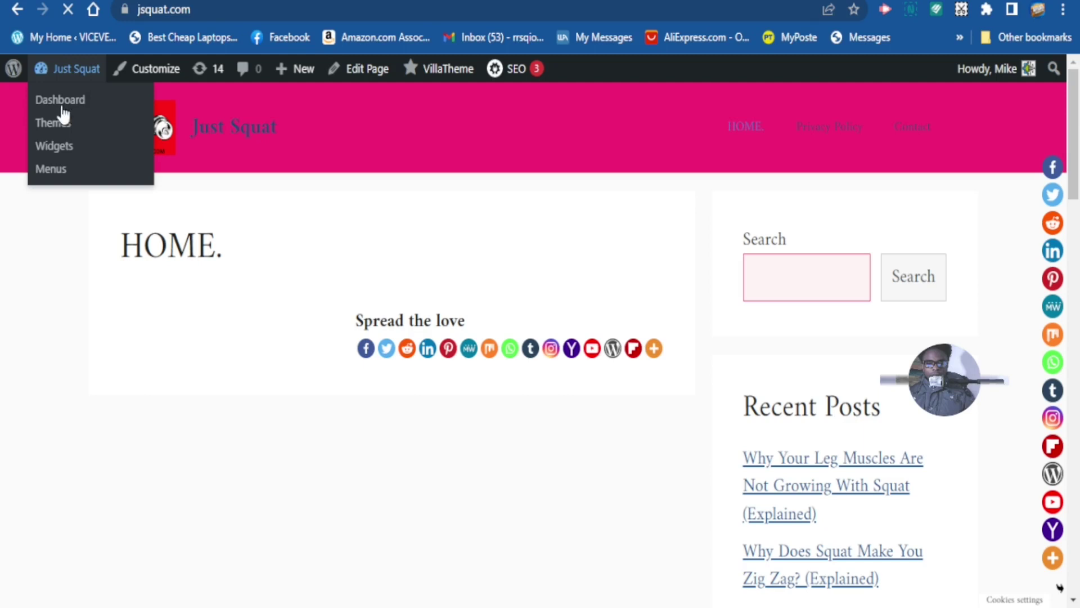
Go to the Menus editor from the admin bar and start a blank new menu
click(52, 170)
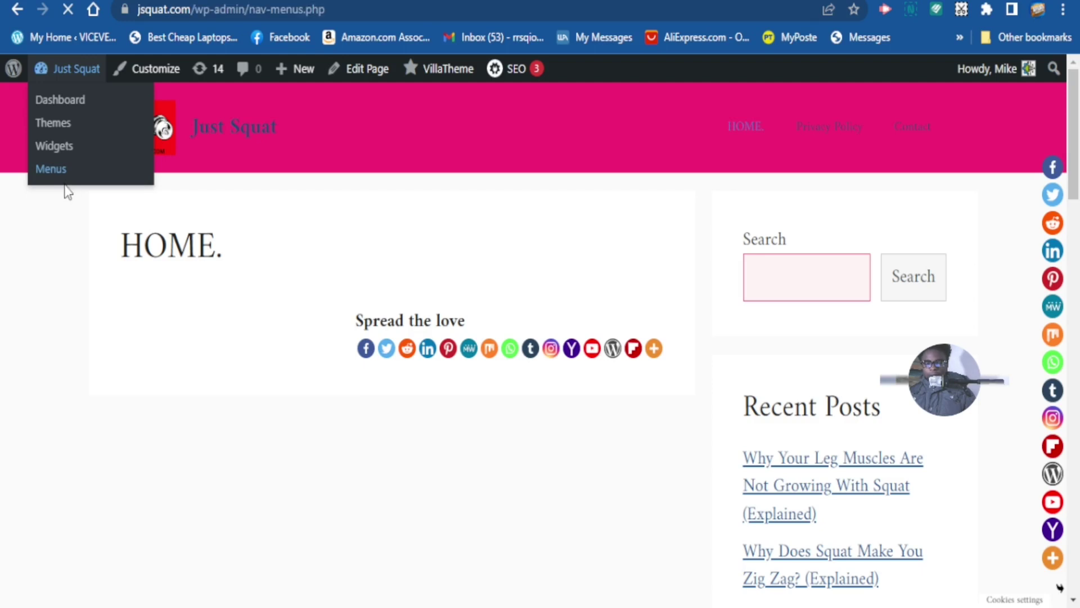
scroll(478, 267, down, 8)
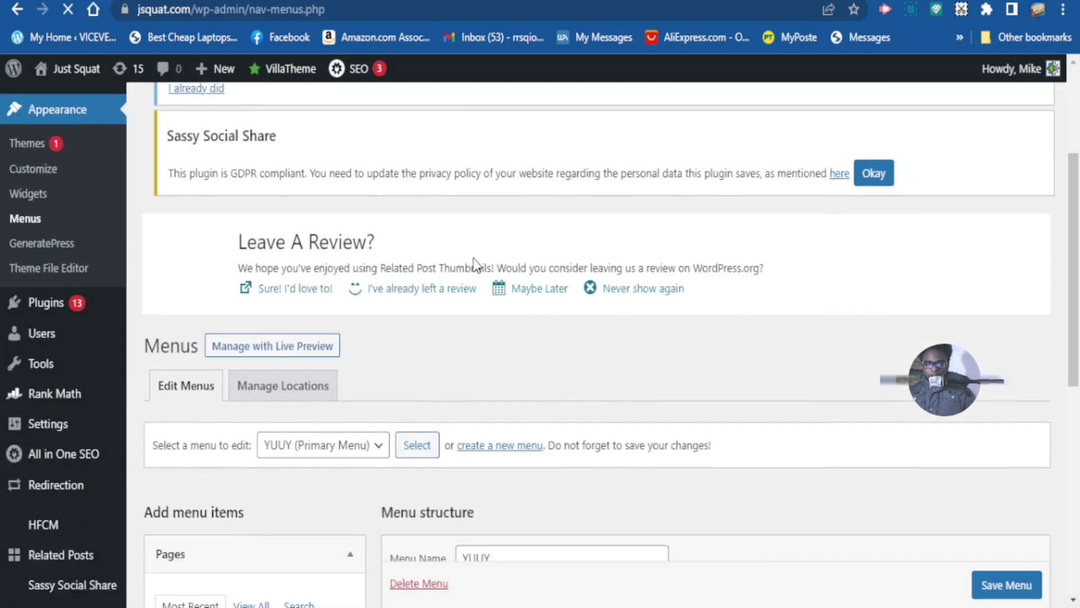
scroll(550, 296, down, 2)
scroll(548, 297, up, 2)
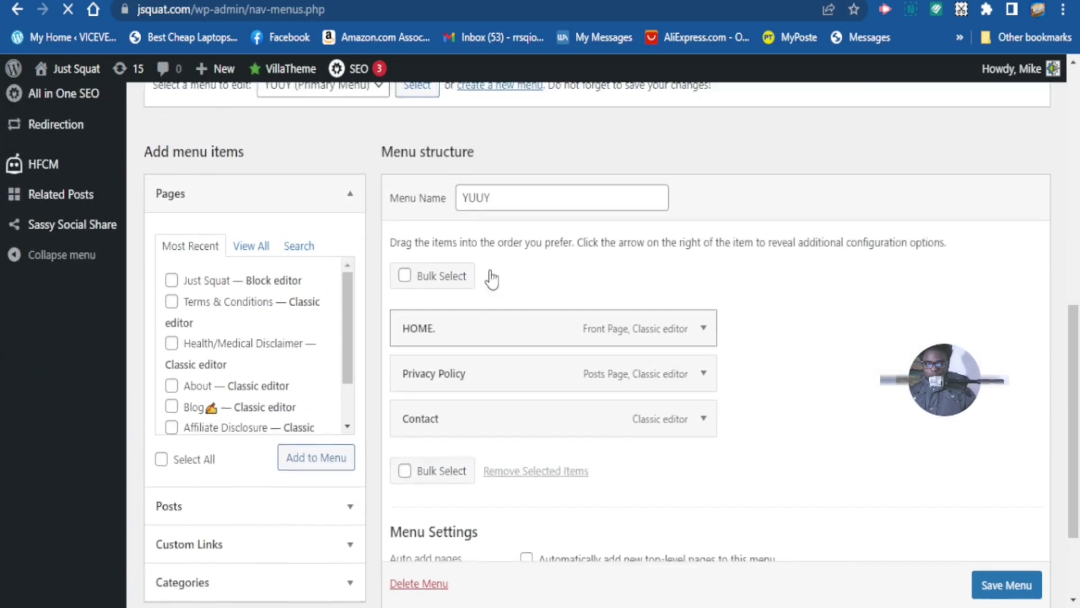
scroll(396, 200, up, 3)
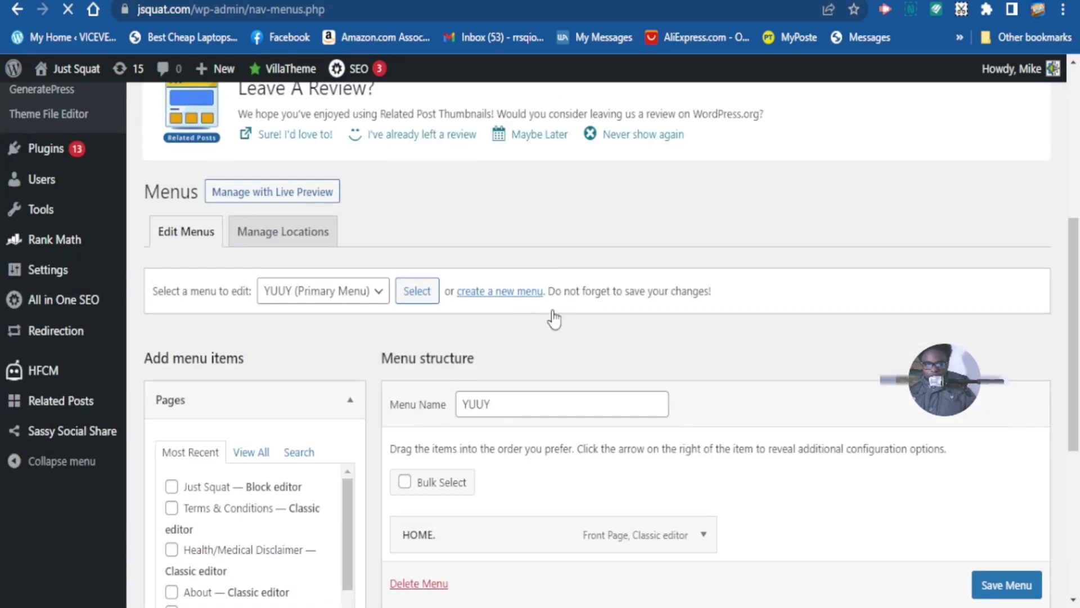
click(492, 299)
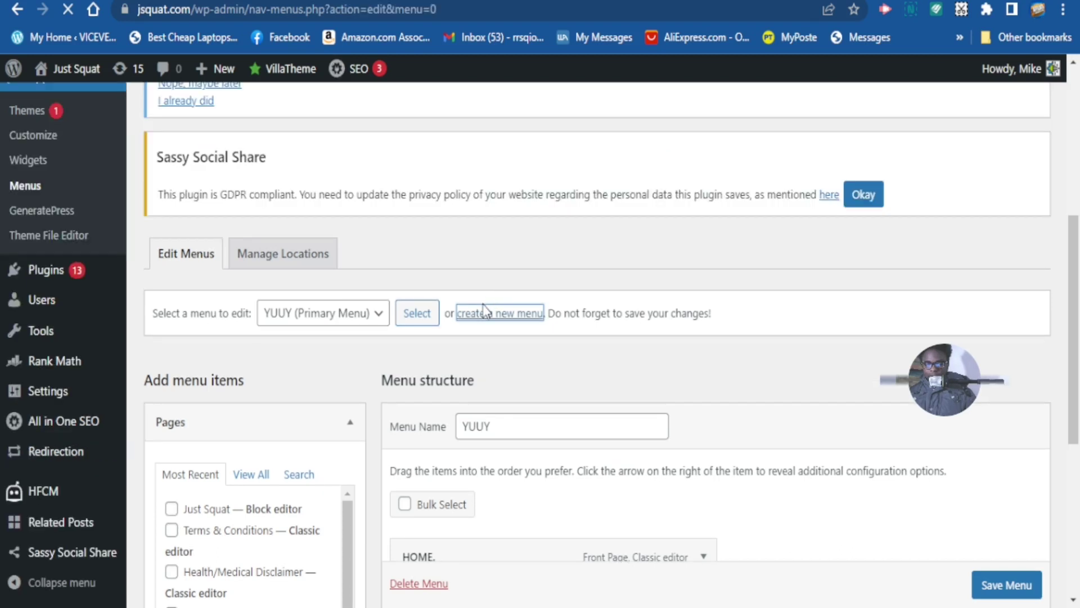
scroll(472, 315, down, 6)
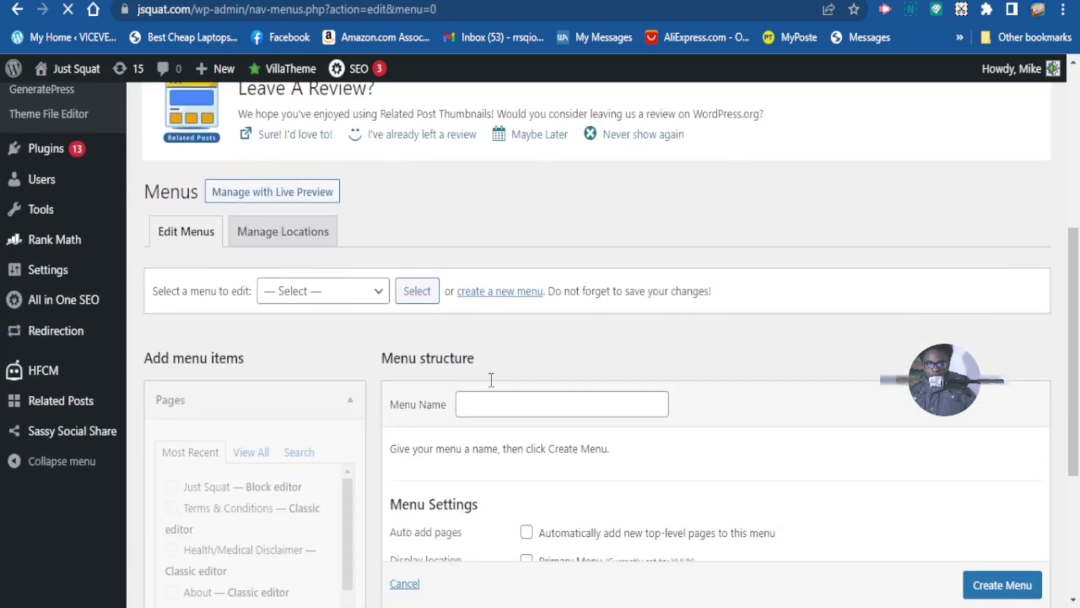
Enter 'MAIN MENU' as the new menu's name
click(490, 406)
text(MAIN)
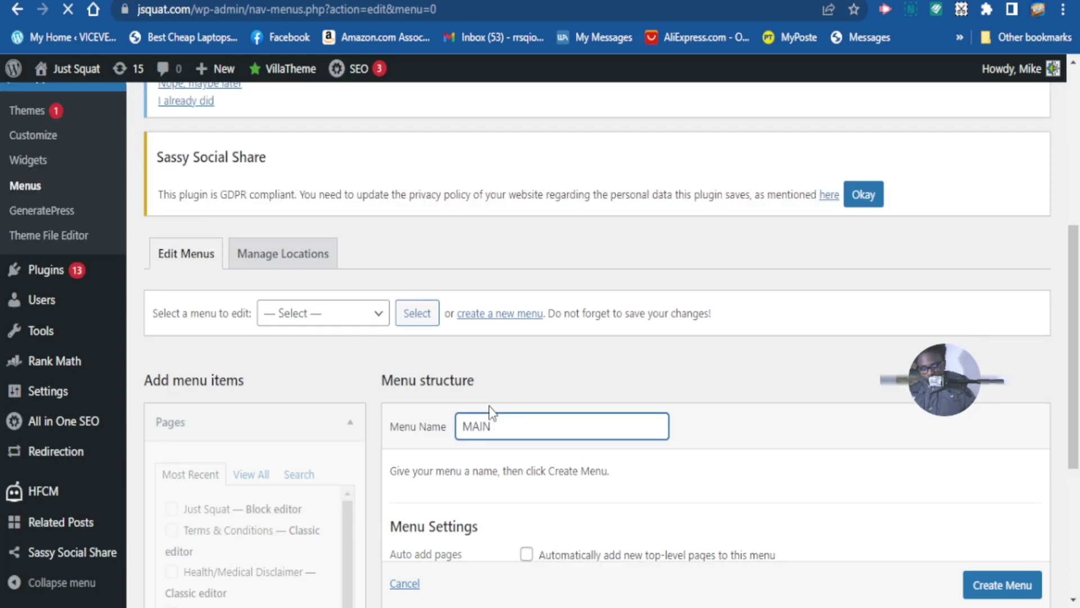
scroll(488, 406, down, 5)
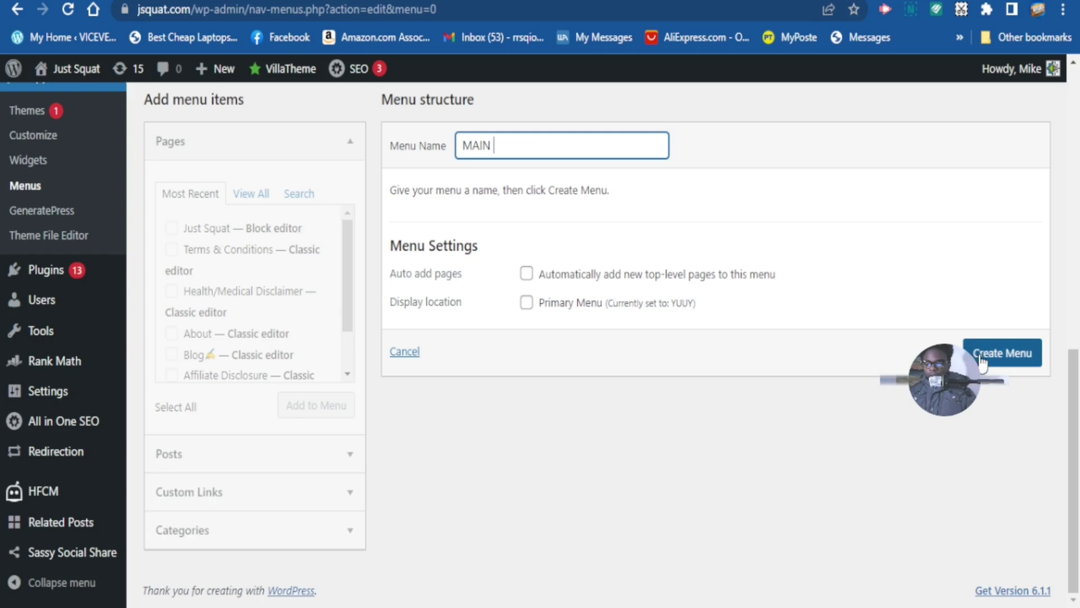
click(556, 137)
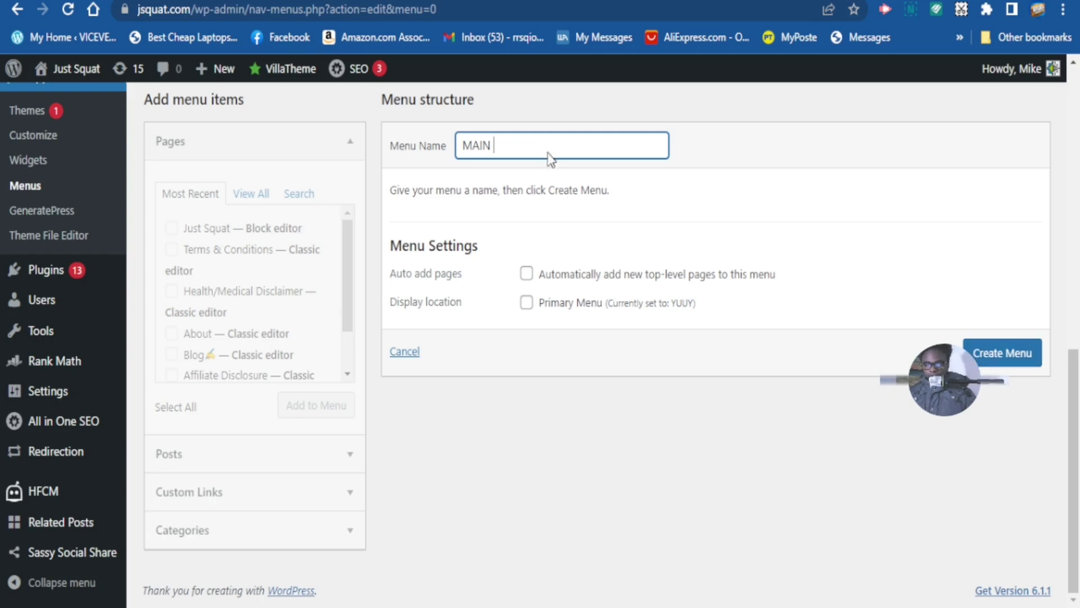
text(MENU)
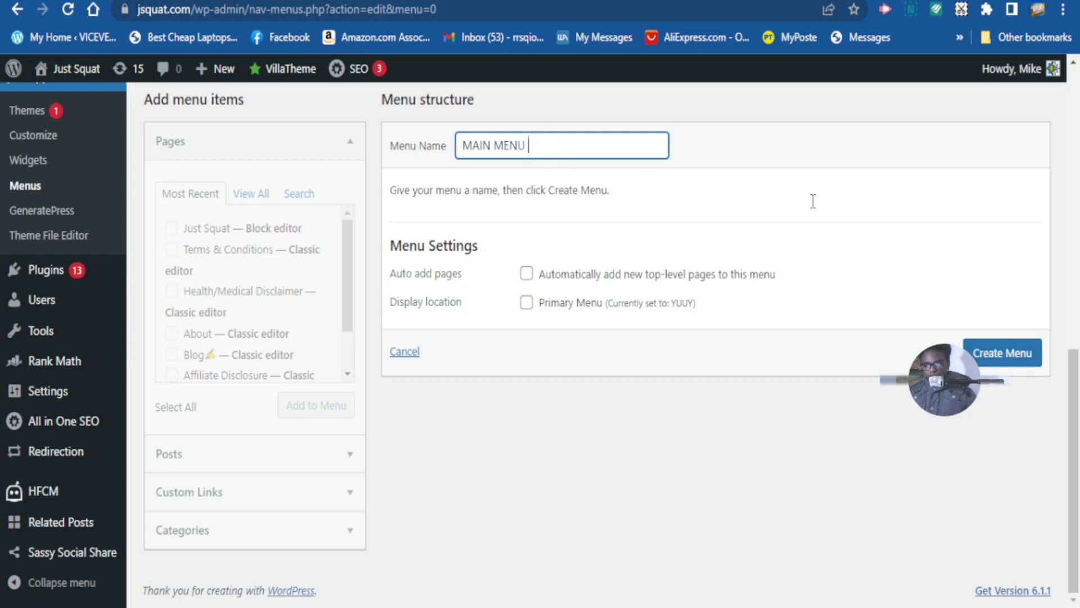
Create MAIN MENU and add all seven recent pages, Just Squat through Contact, to it
click(1014, 348)
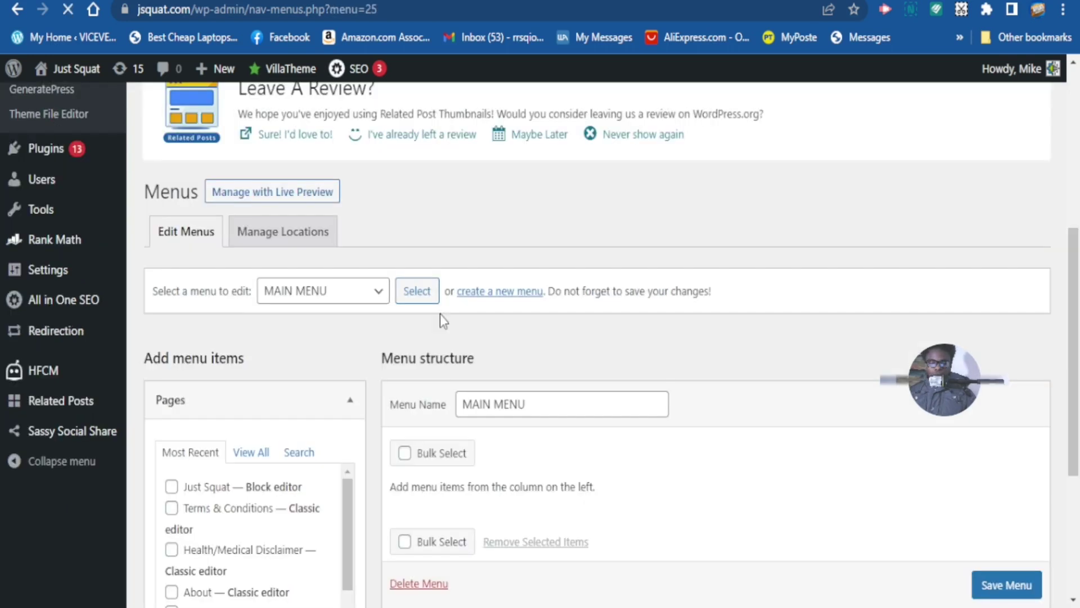
scroll(440, 313, down, 2)
scroll(475, 308, down, 2)
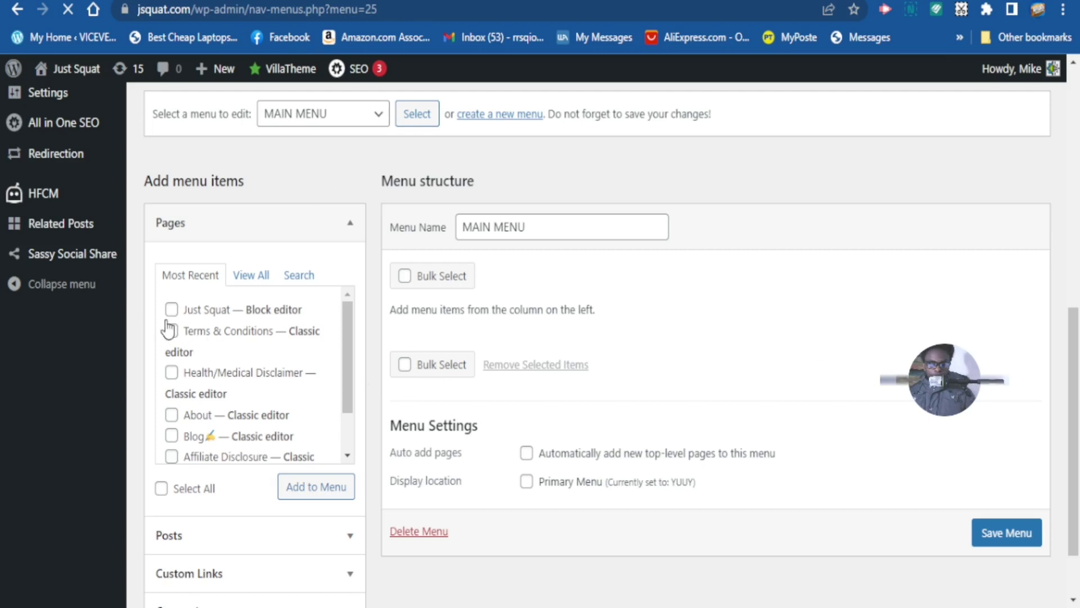
scroll(172, 321, up, 1)
scroll(248, 319, down, 1)
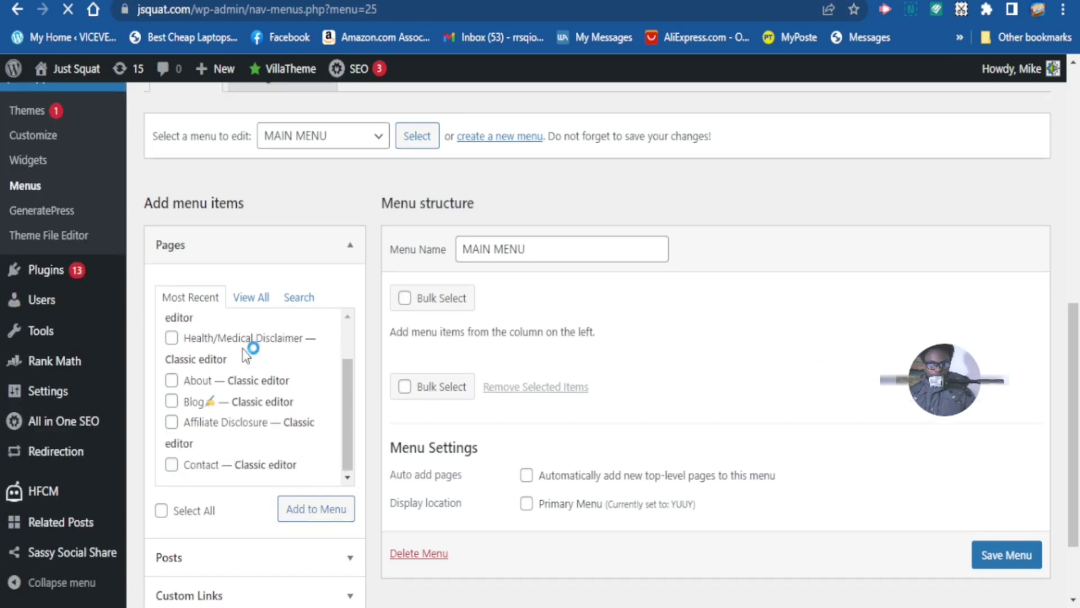
click(161, 511)
click(301, 513)
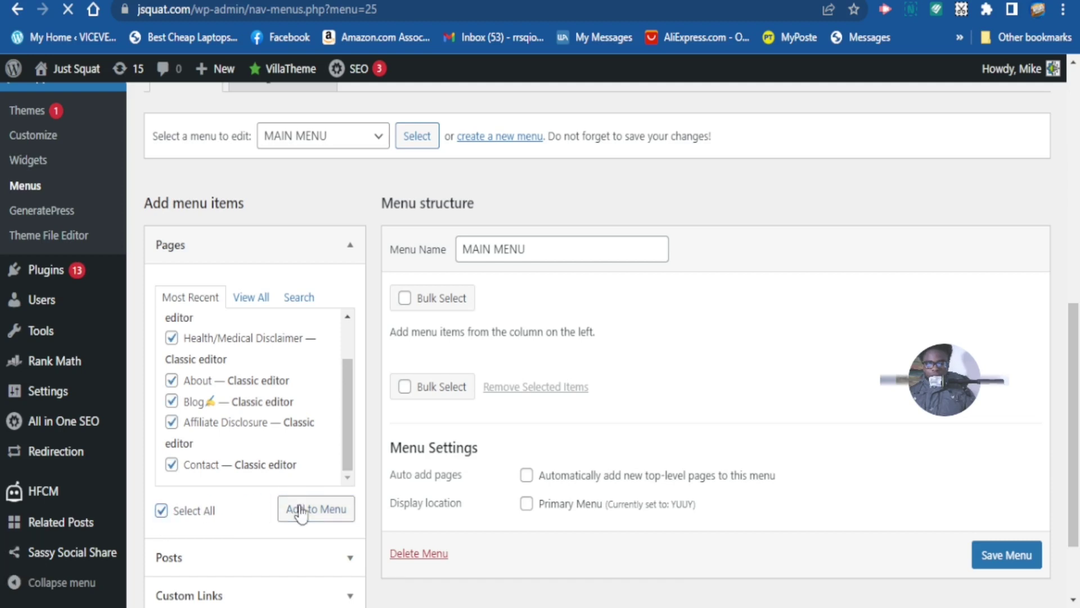
scroll(301, 513, down, 1)
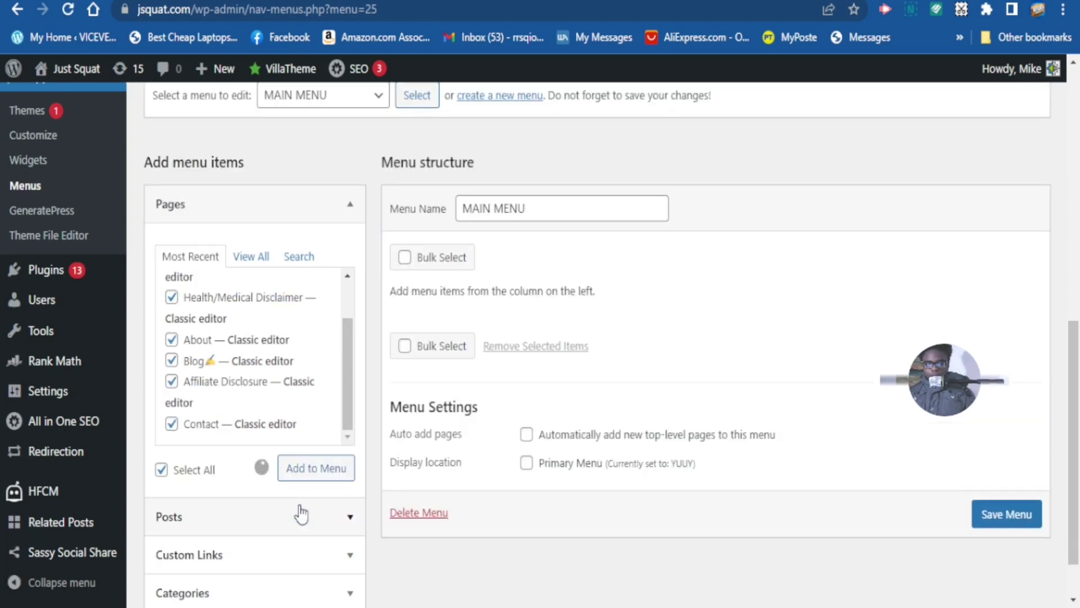
Reorder MAIN MENU: Blog second after Just Squat, Contact third right after Blog
scroll(467, 377, down, 2)
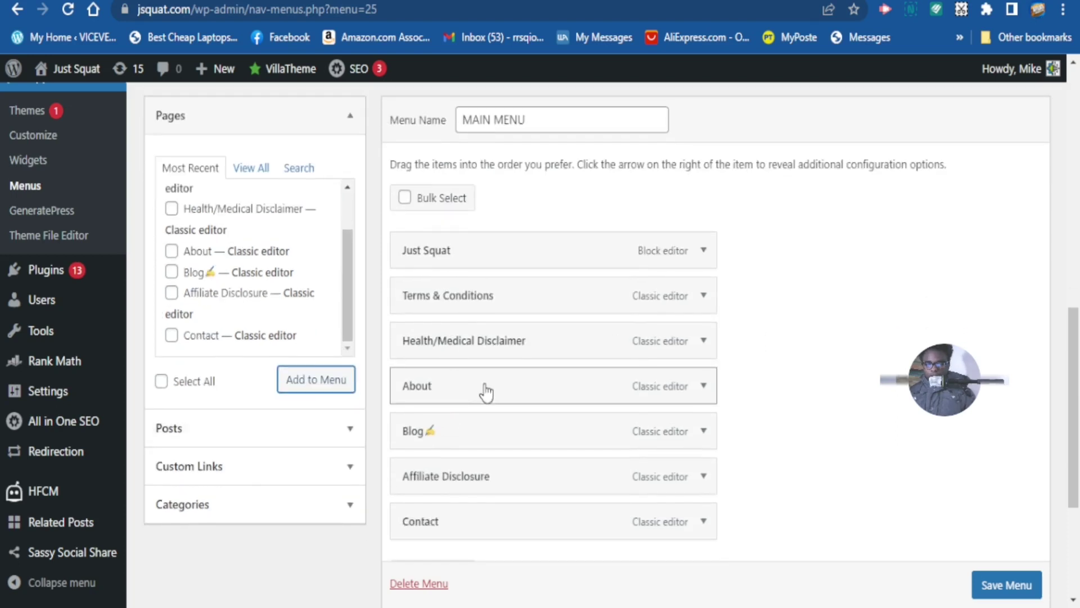
scroll(486, 393, down, 1)
scroll(511, 412, up, 1)
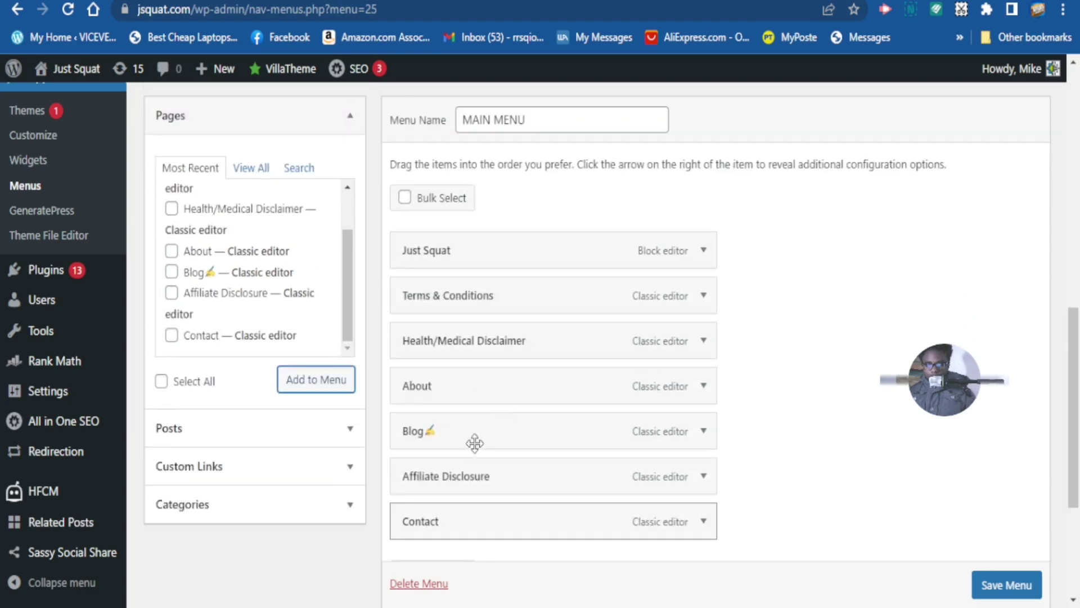
drag(469, 294, 480, 314)
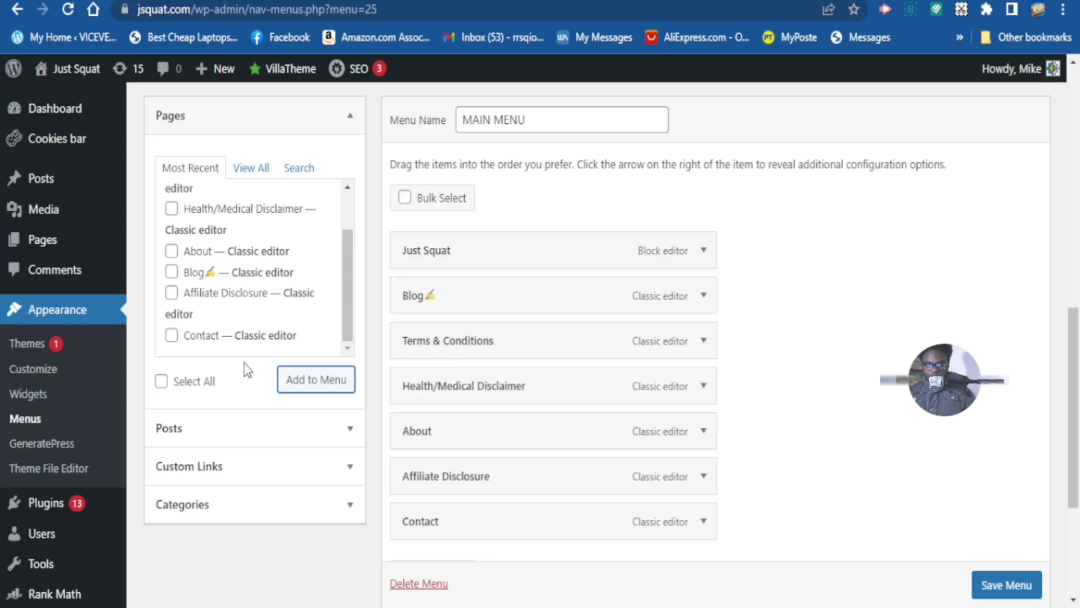
scroll(248, 370, up, 2)
scroll(248, 342, down, 1)
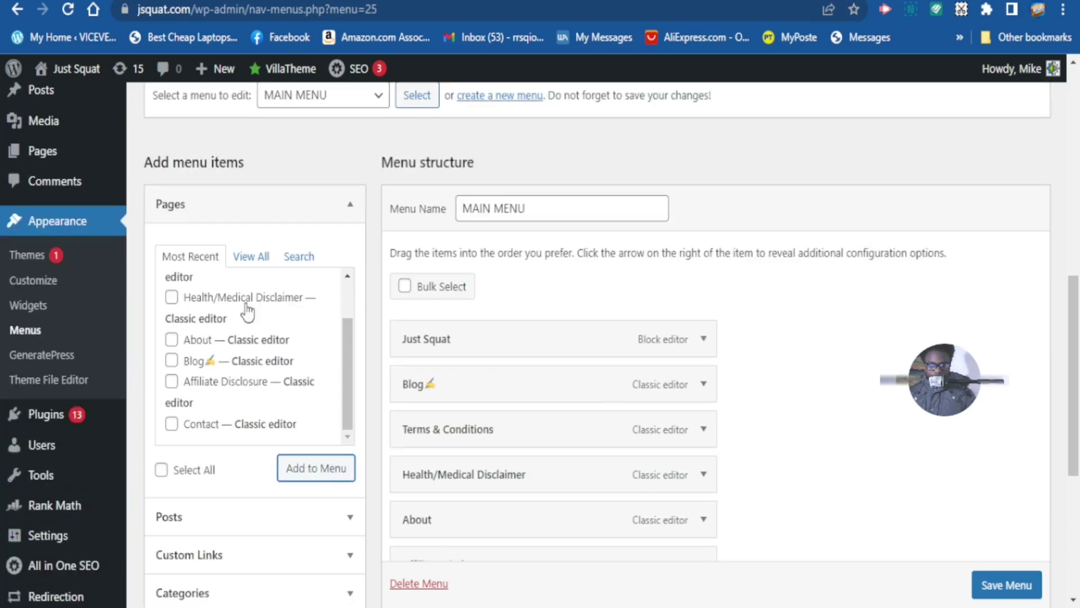
scroll(600, 417, down, 3)
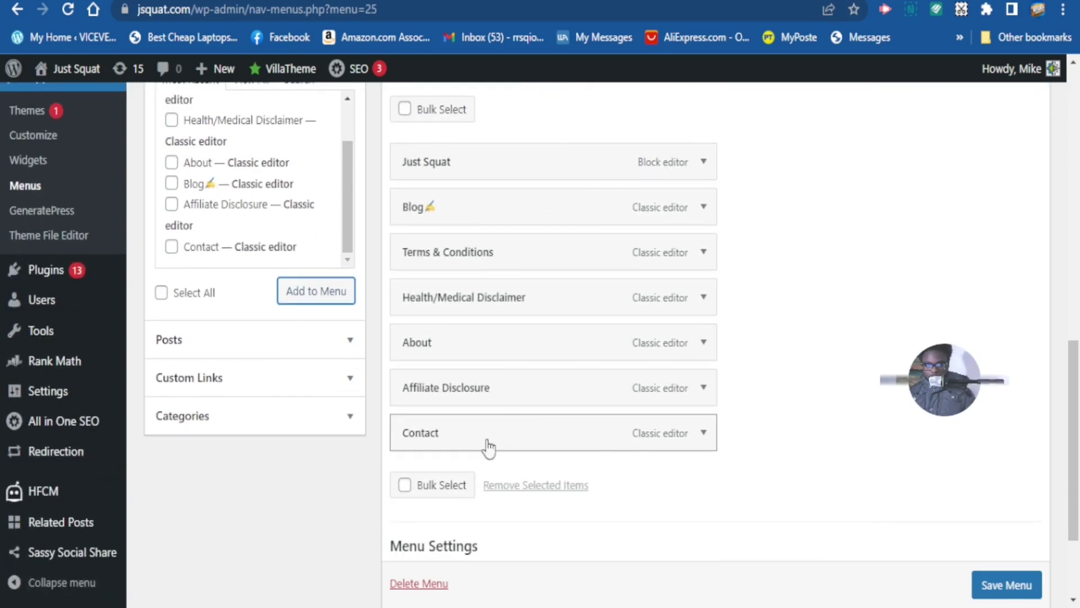
drag(494, 432, 498, 255)
scroll(501, 392, down, 3)
scroll(506, 394, up, 3)
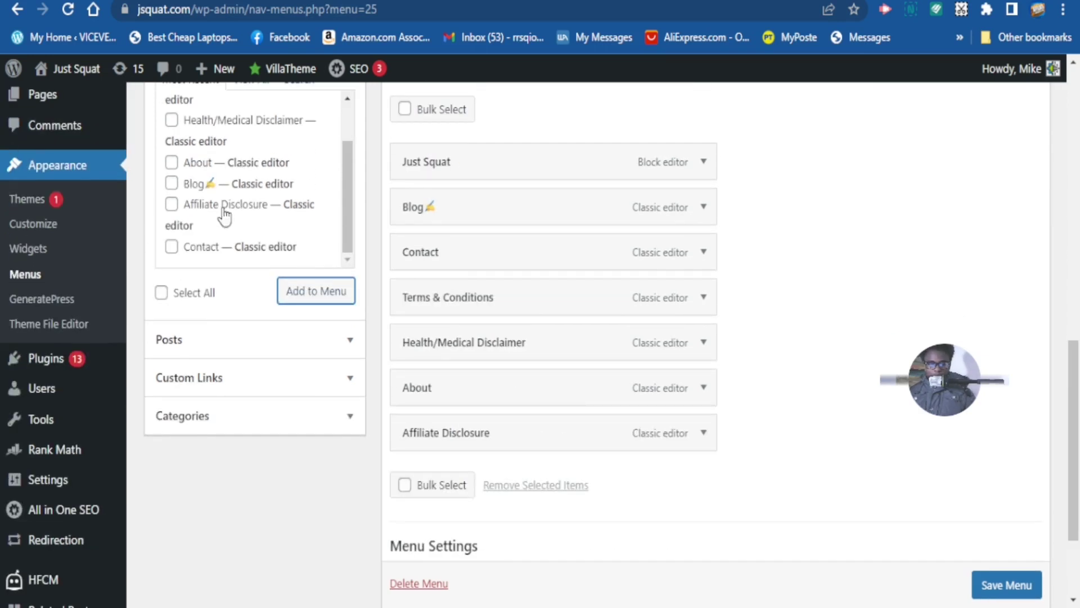
scroll(228, 218, up, 4)
scroll(819, 422, down, 5)
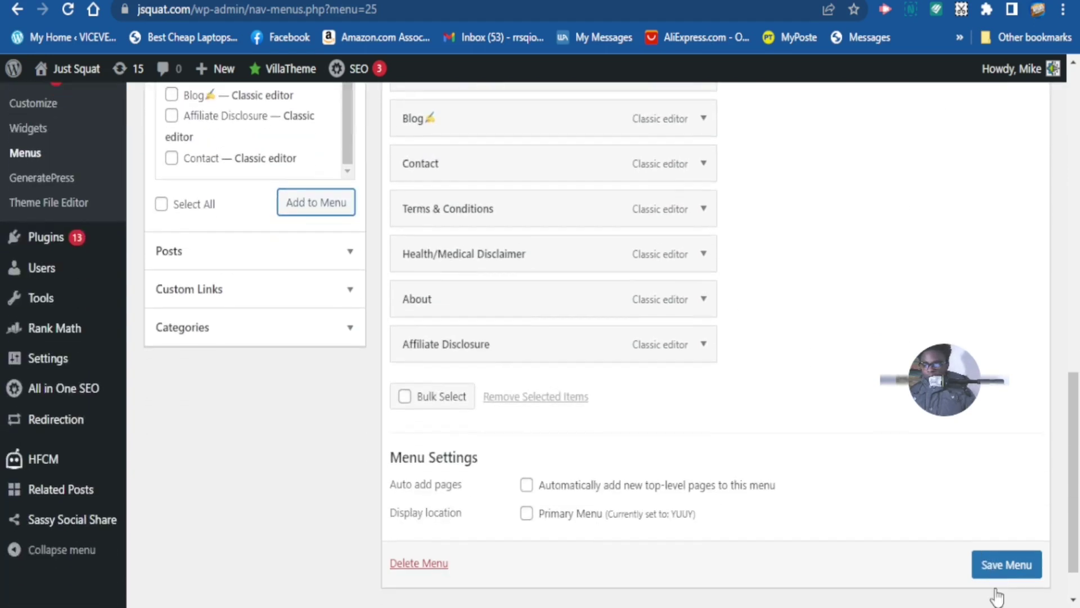
Tick Primary Menu for MAIN MENU, save it, and check the live homepage header
click(1006, 565)
scroll(1005, 568, down, 1)
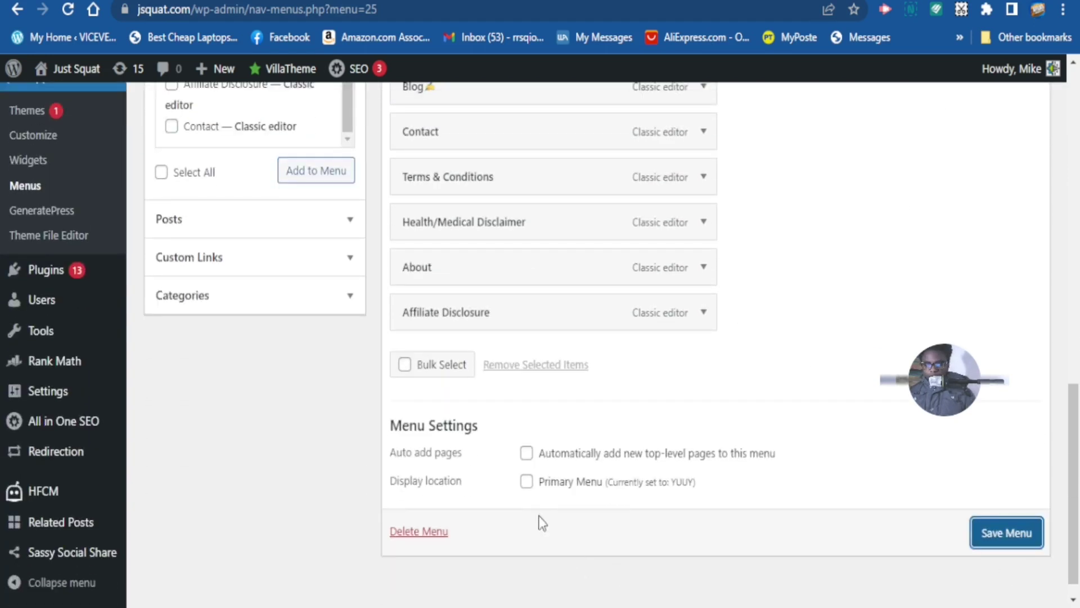
click(527, 483)
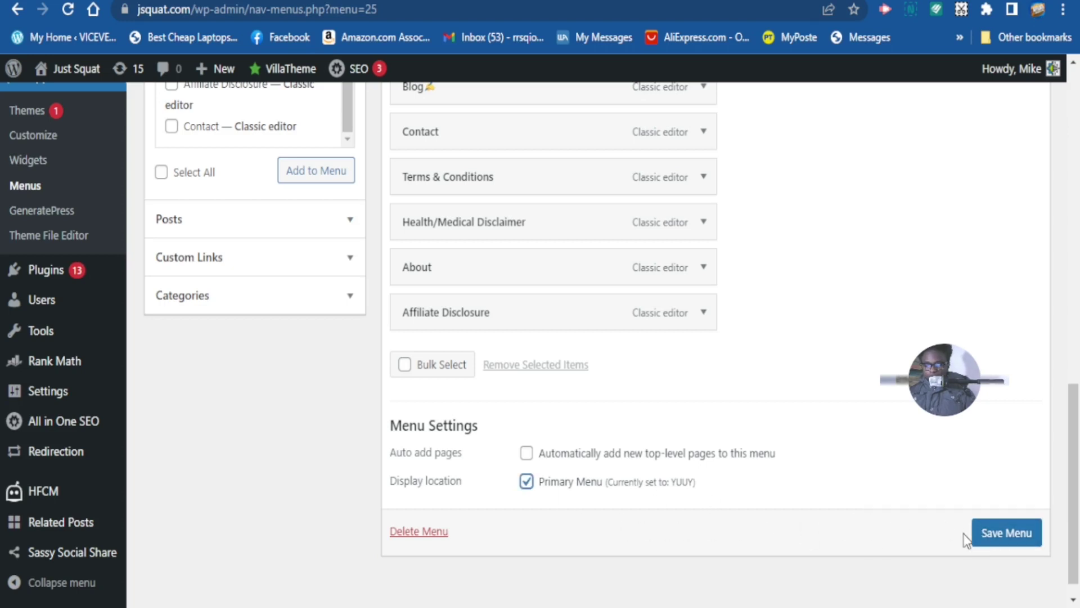
click(982, 533)
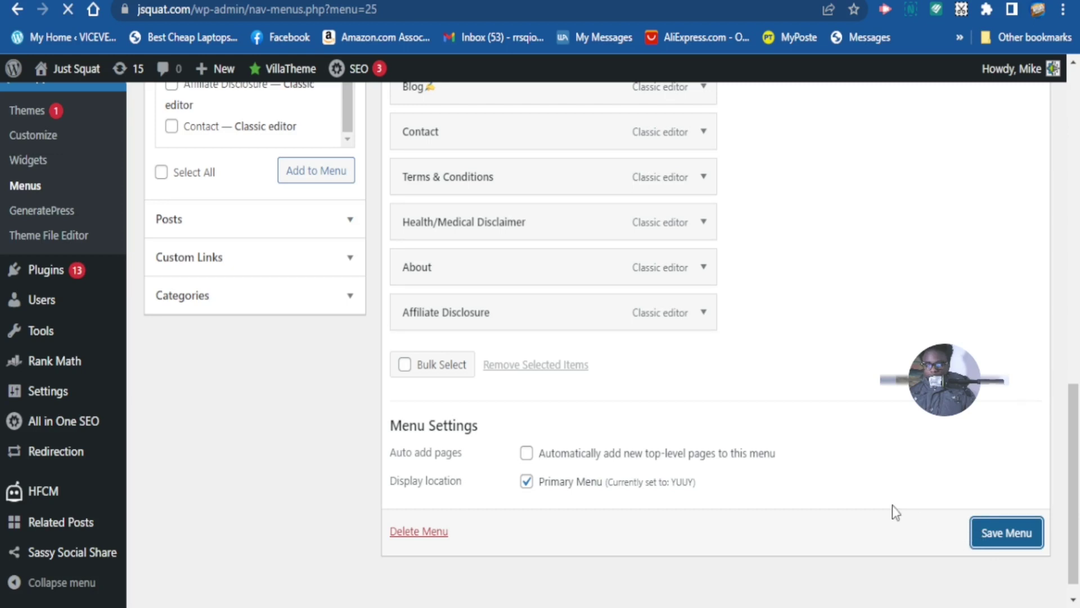
scroll(758, 479, down, 10)
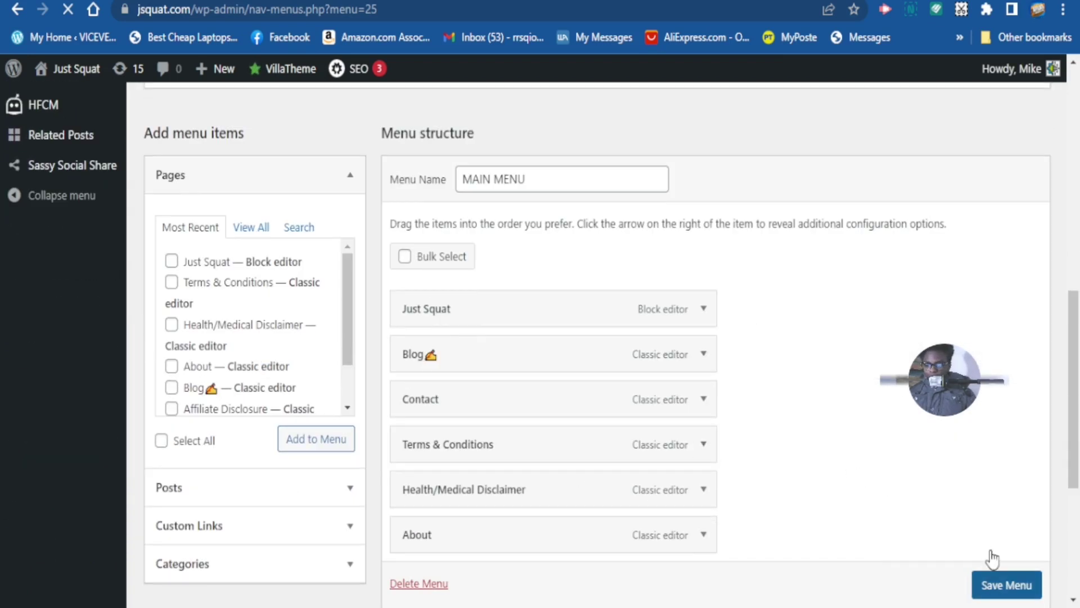
scroll(994, 586, down, 3)
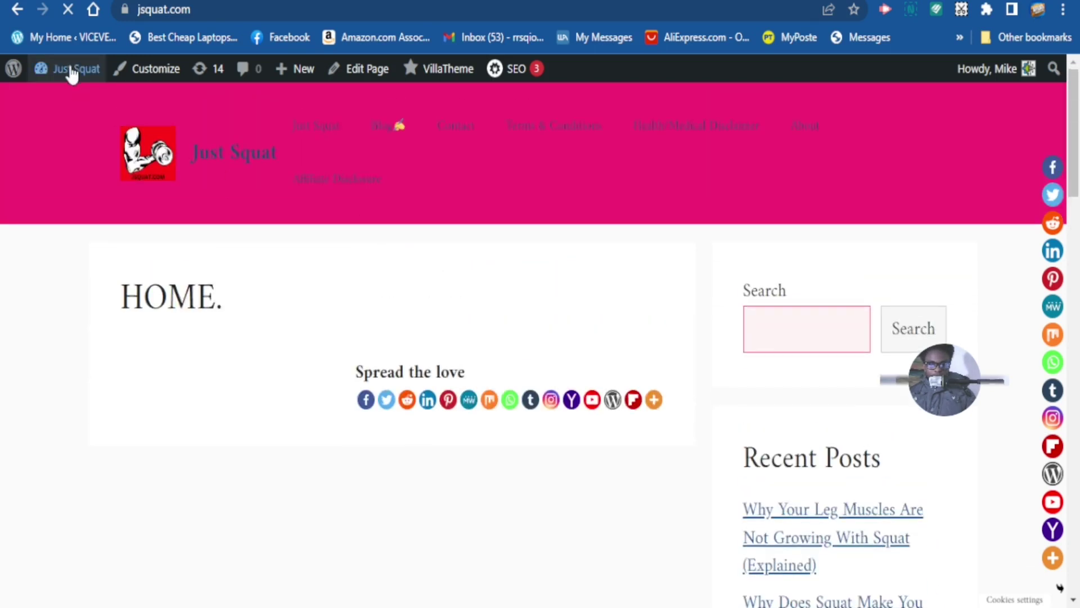
Return to the admin Dashboard from the site-name dropdown in the admin bar
mouse_move(70, 72)
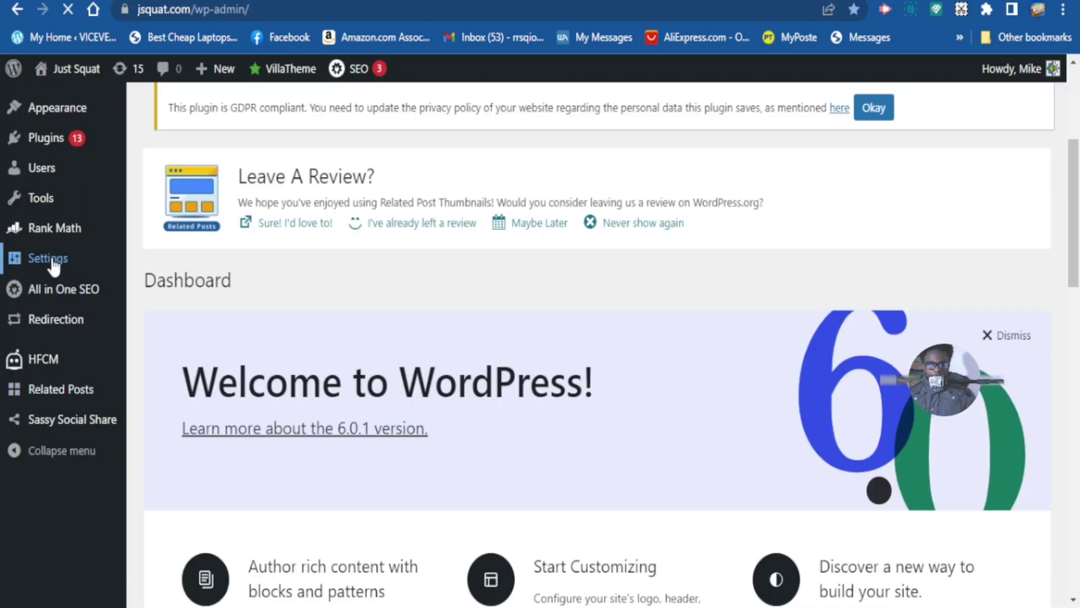
Open Settings > Reading, showing the static HOME homepage and Privacy Policy posts page
mouse_move(53, 261)
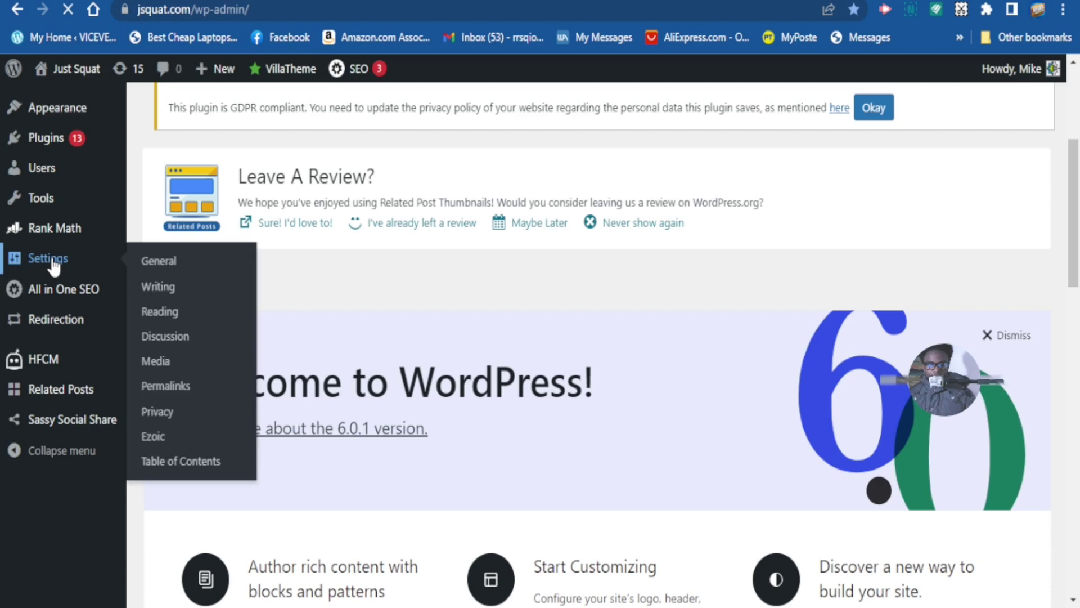
click(148, 310)
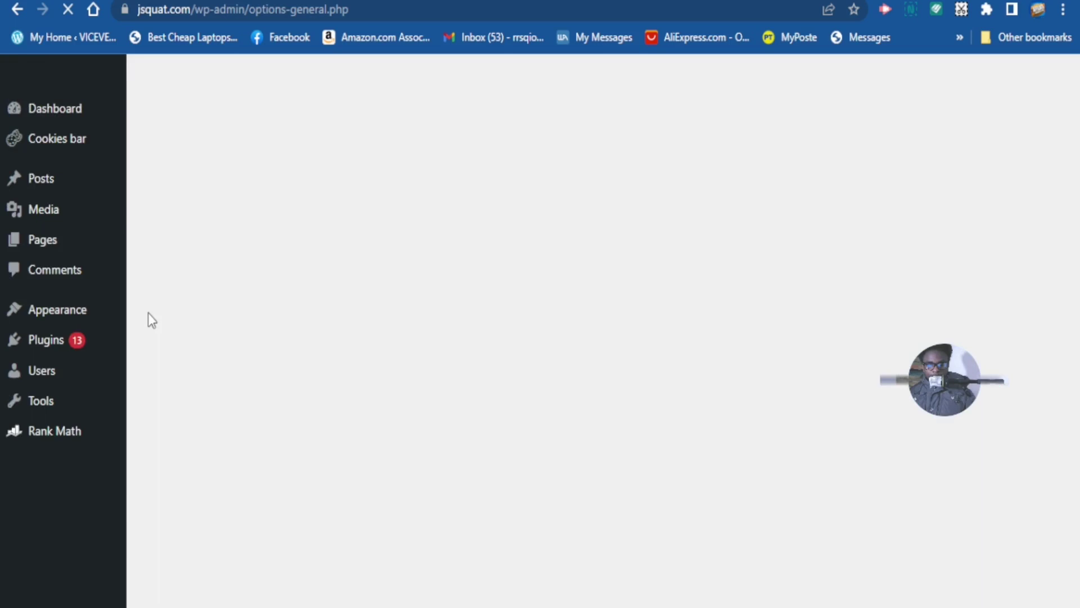
scroll(439, 314, down, 3)
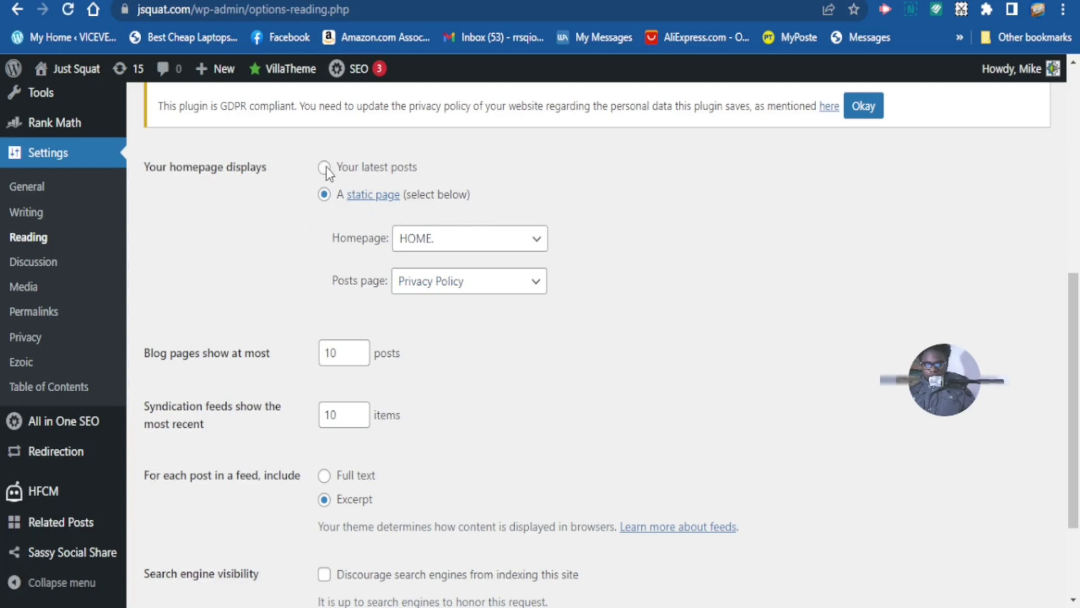
scroll(326, 172, down, 1)
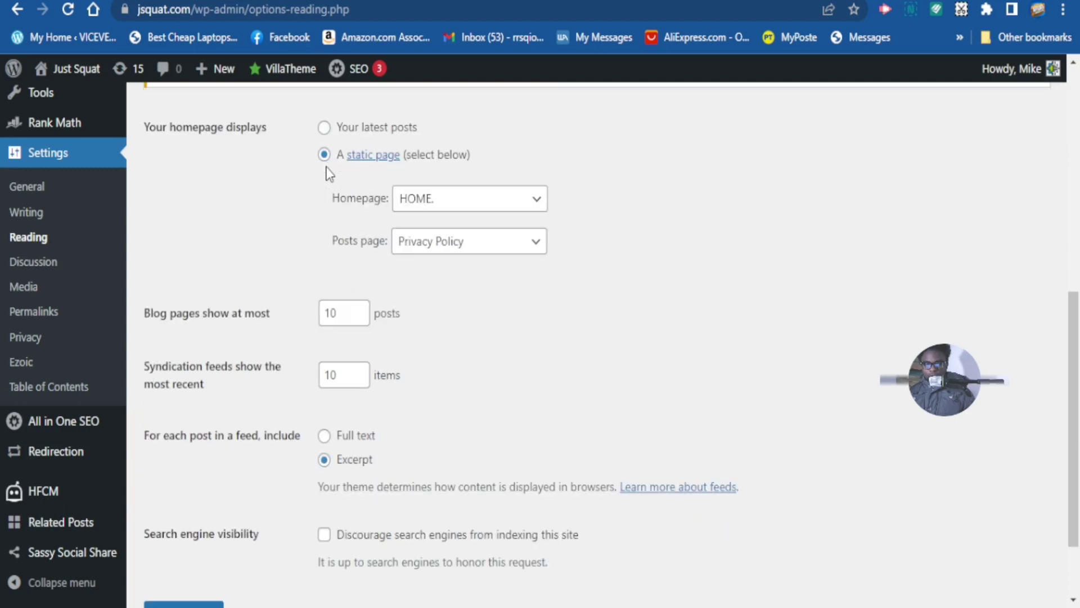
Switch 'Your homepage displays' to Your latest posts and save the change
click(325, 129)
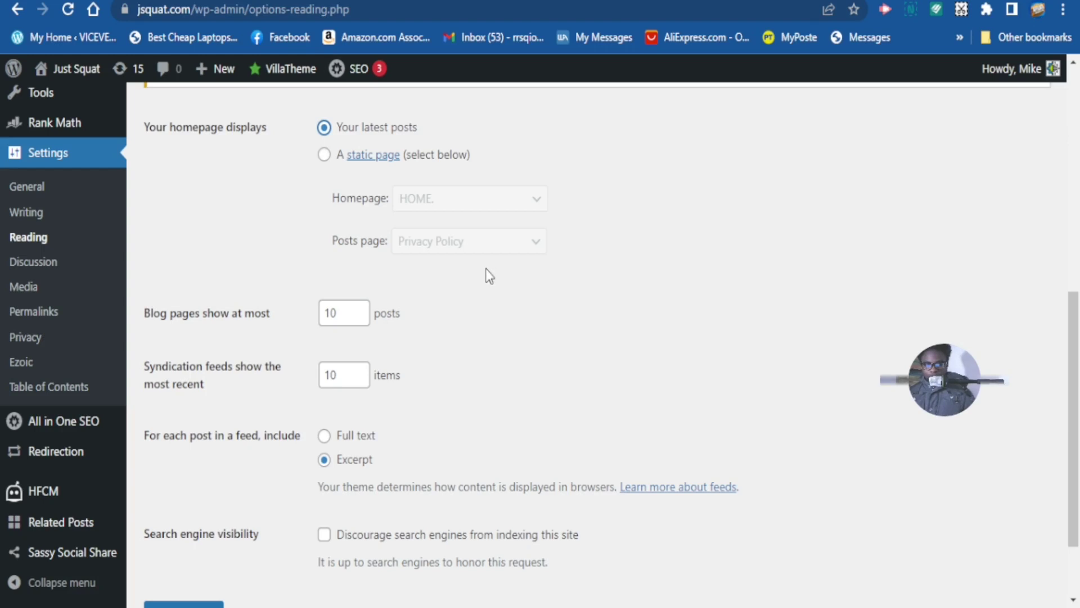
scroll(441, 292, down, 2)
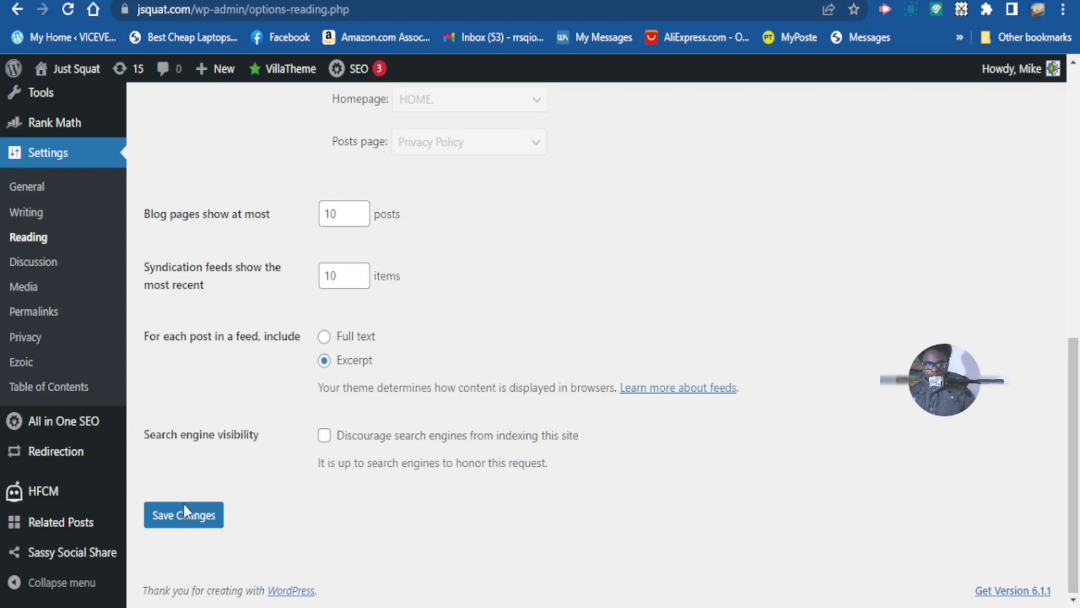
click(190, 530)
scroll(450, 495, down, 5)
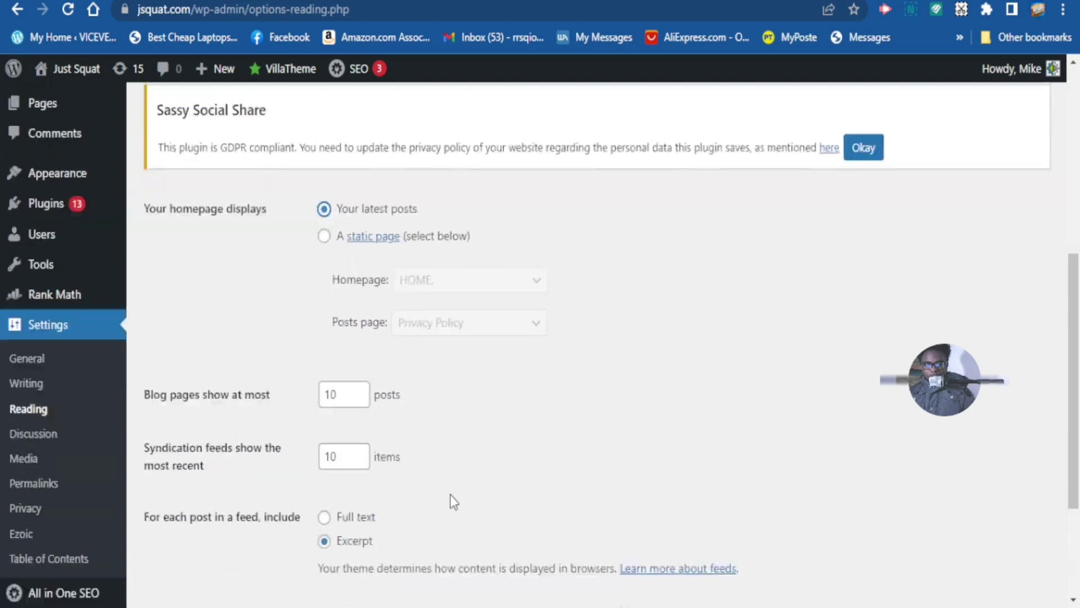
scroll(453, 496, up, 9)
scroll(456, 495, up, 1)
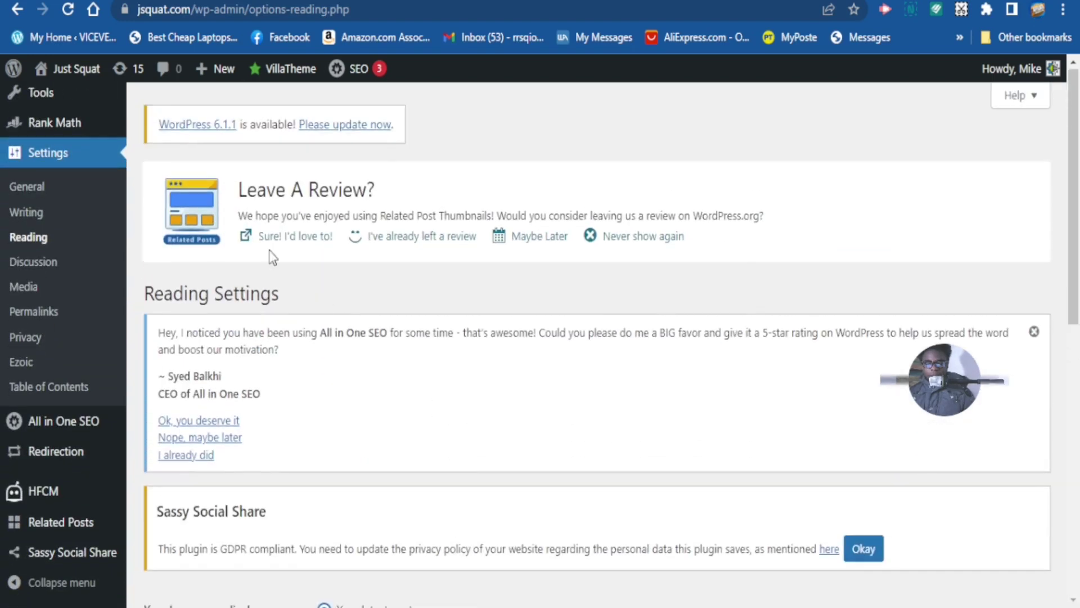
scroll(236, 235, down, 9)
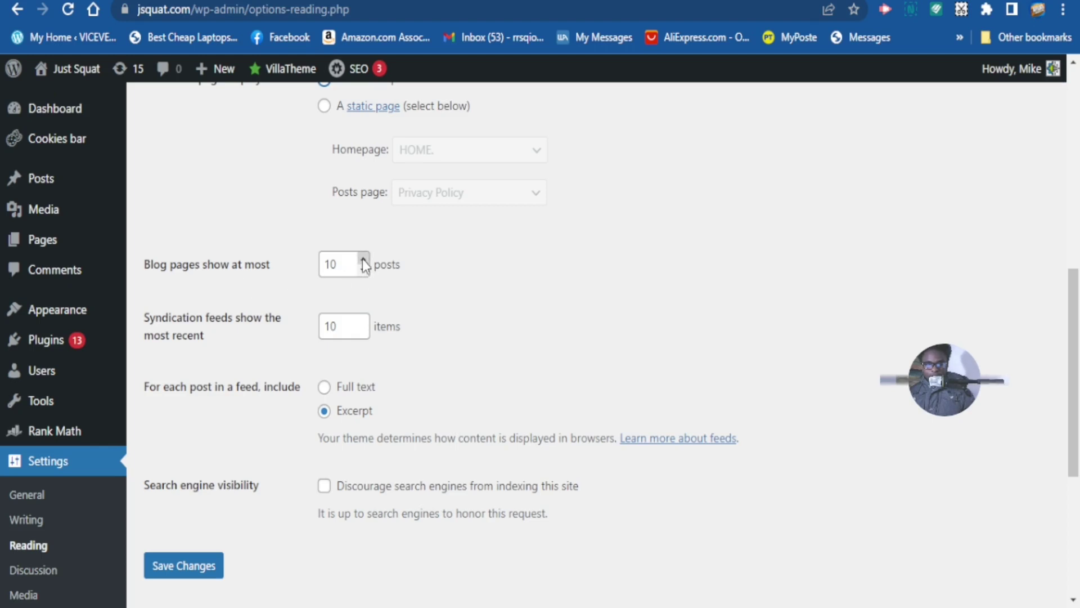
Set blog pages to show 20 posts and syndication feeds 20 items, then save
click(363, 259)
click(363, 259)
click(363, 259)
click(364, 322)
click(364, 322)
click(364, 321)
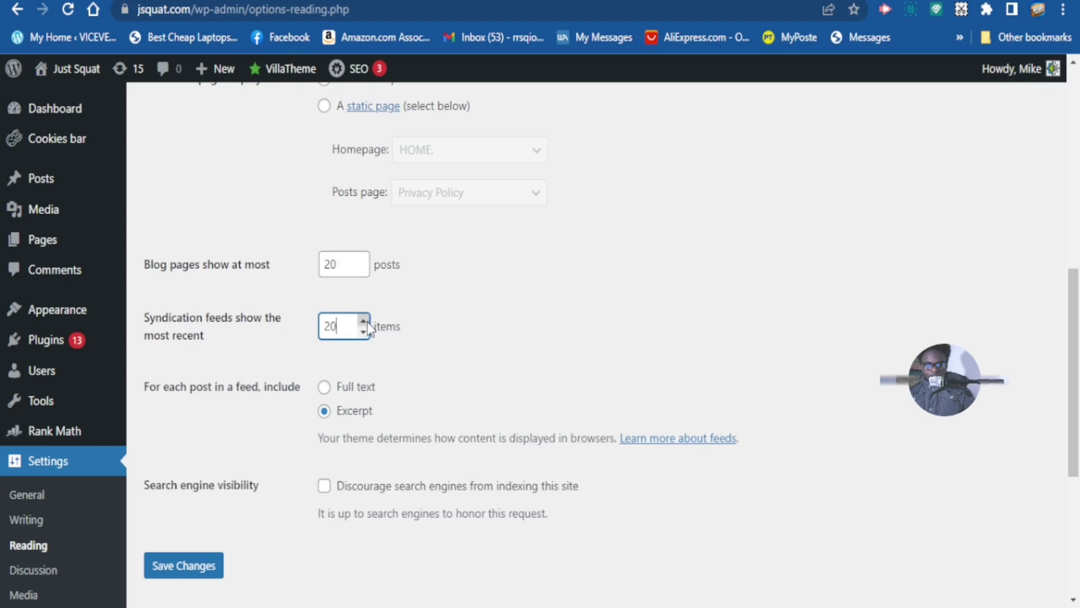
click(363, 332)
scroll(303, 374, down, 3)
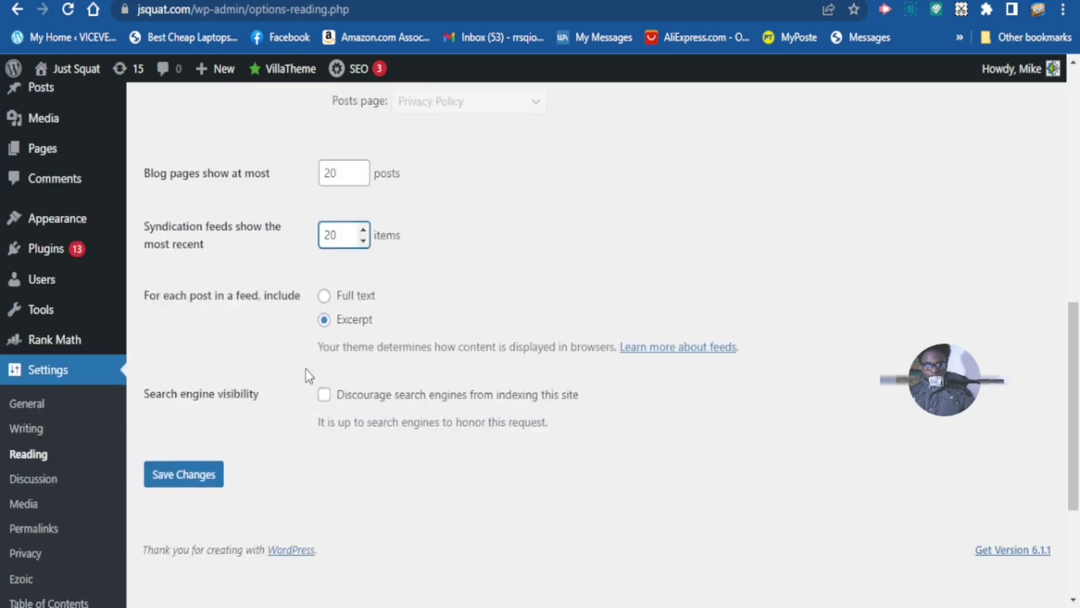
click(197, 397)
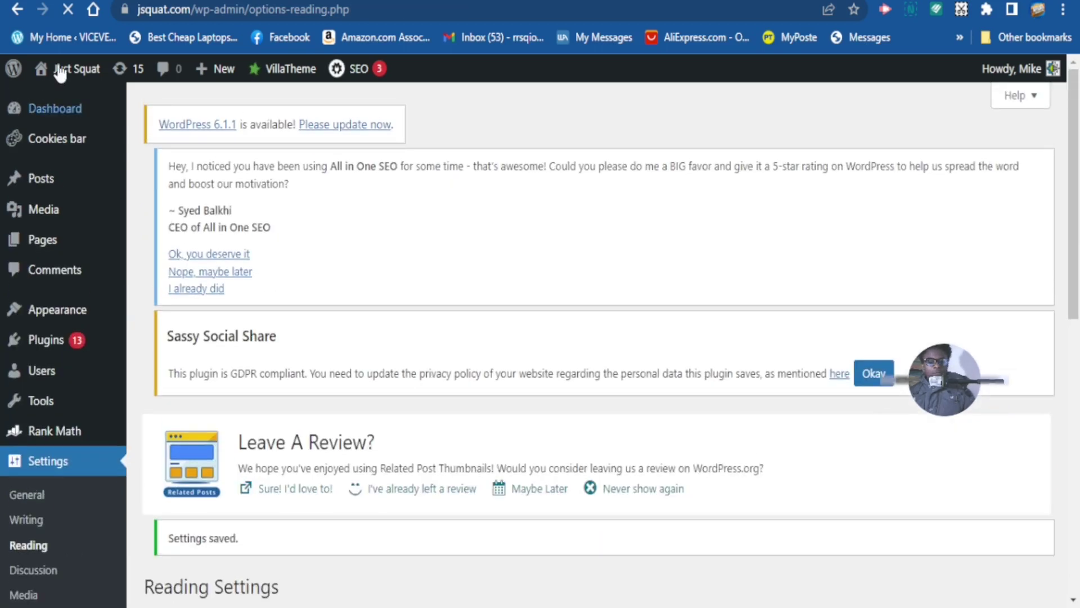
View the live front page, which lists the latest squat article first
mouse_move(66, 76)
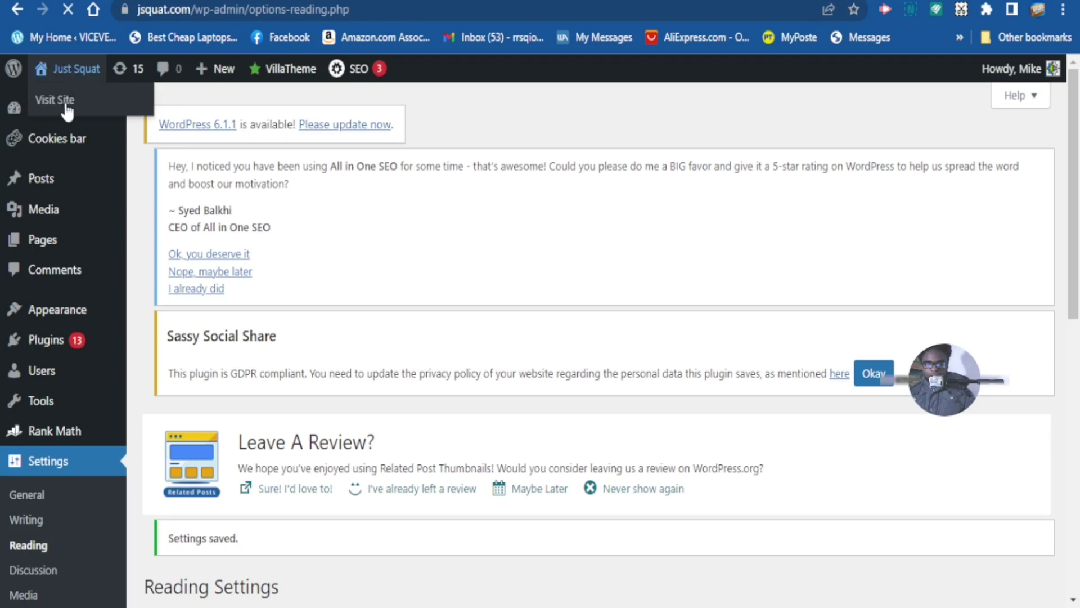
click(67, 102)
scroll(726, 226, down, 2)
scroll(729, 231, up, 2)
scroll(540, 229, down, 10)
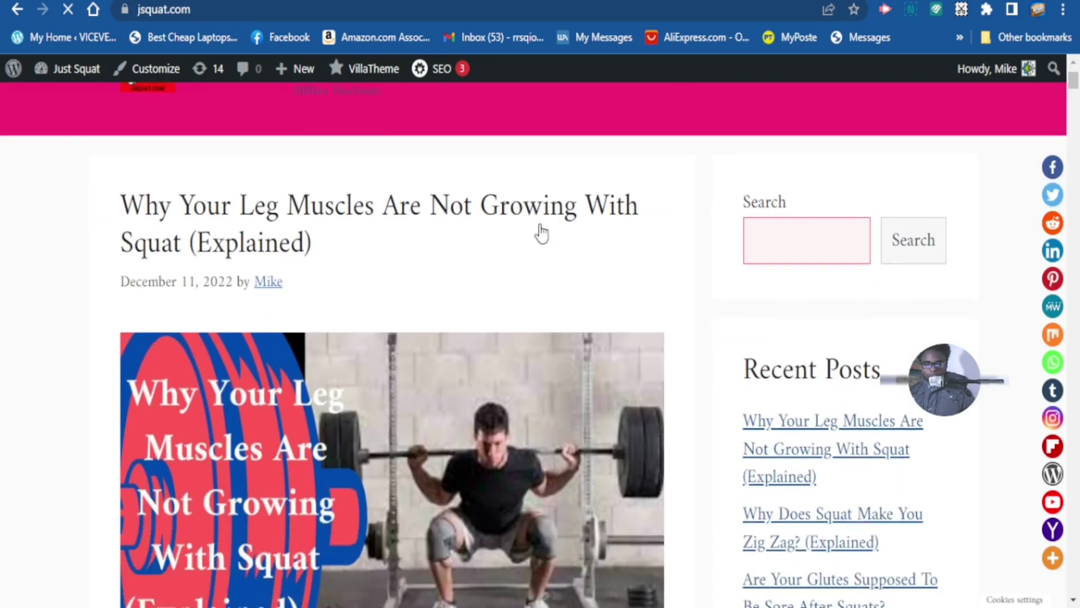
scroll(545, 236, down, 12)
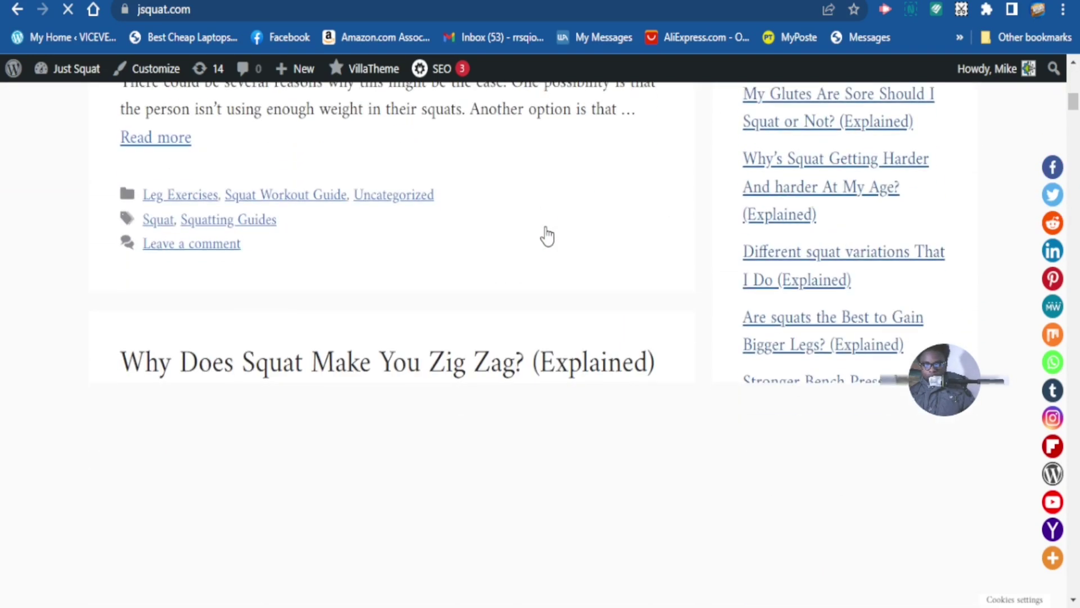
scroll(549, 234, down, 6)
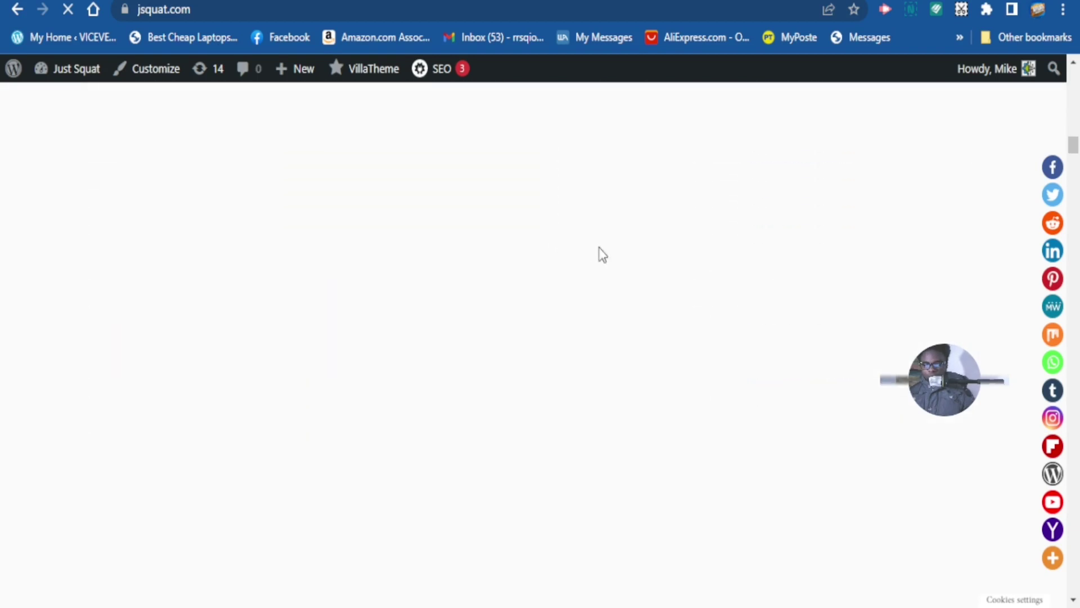
Scroll to the bottom of the live blog page and back to the top
drag(1072, 148, 1074, 165)
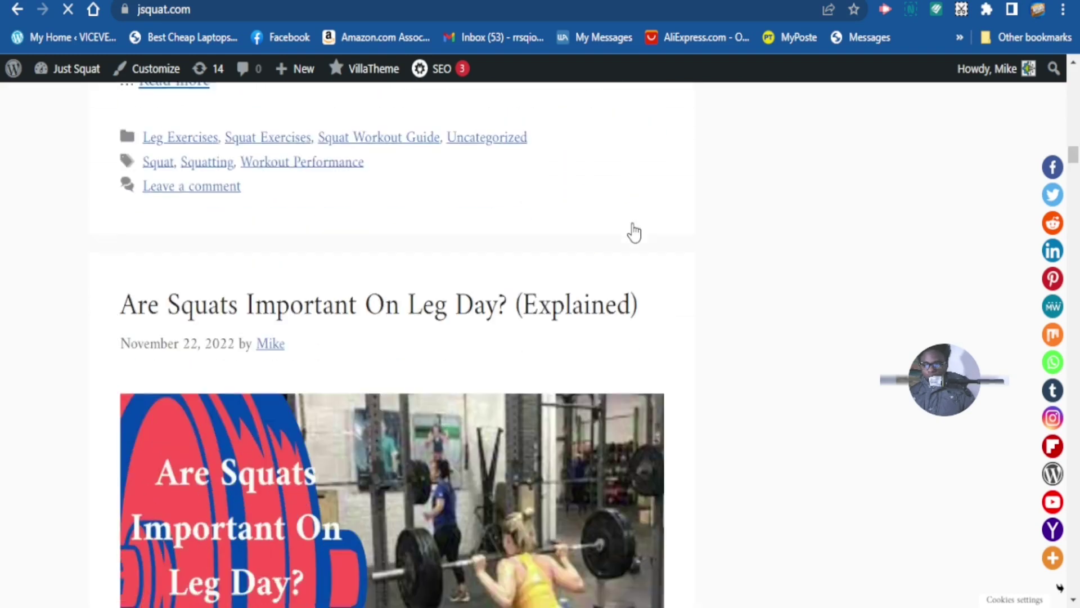
scroll(630, 225, down, 6)
scroll(633, 229, down, 15)
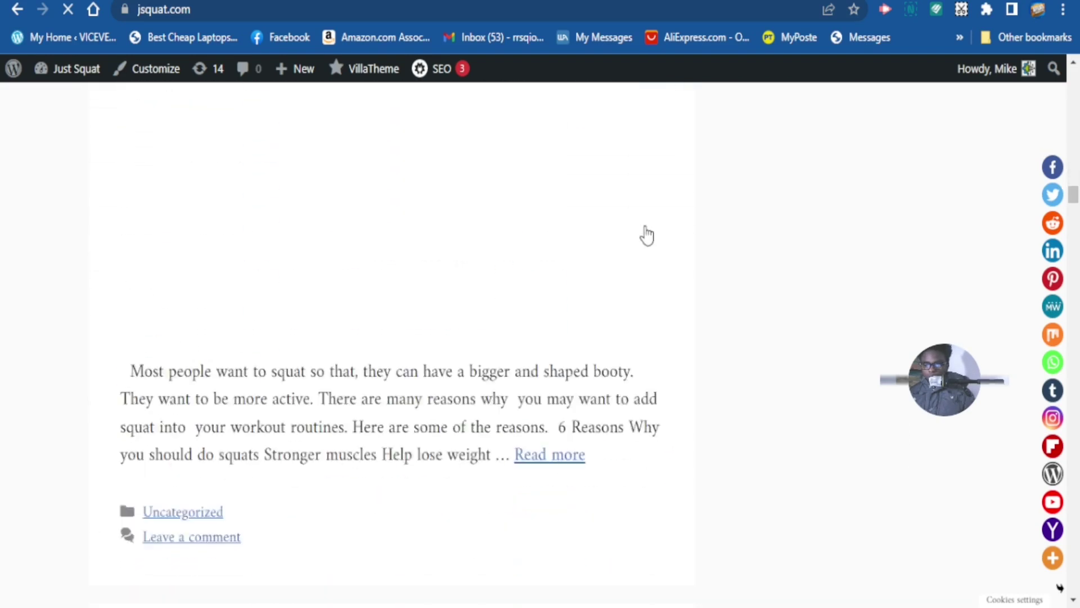
drag(1075, 217, 1029, 579)
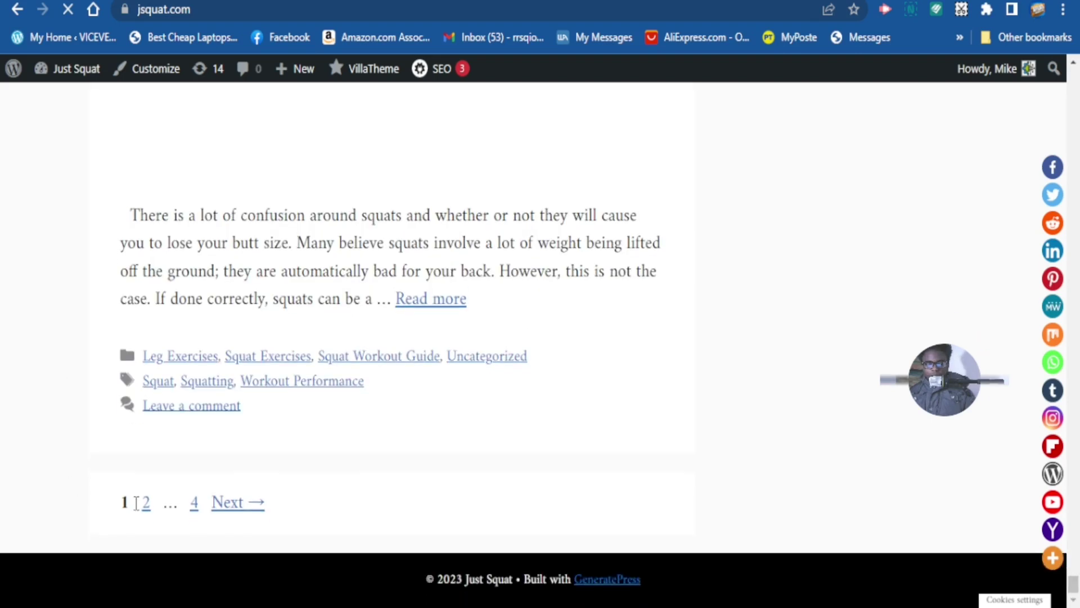
scroll(483, 356, up, 15)
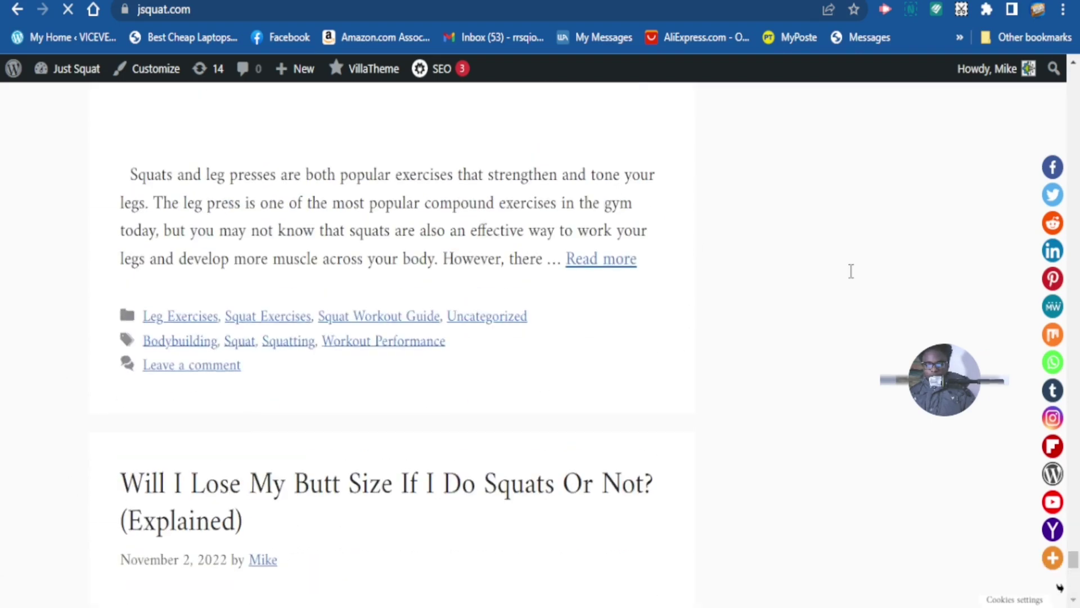
drag(1073, 557, 1072, 76)
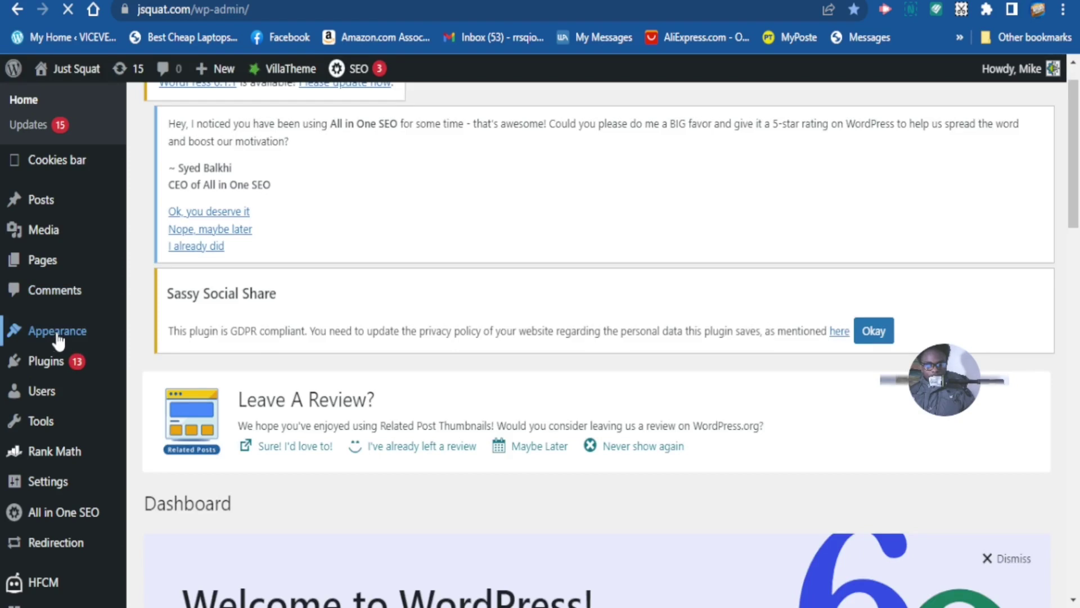
Look over the active GeneratePress theme card, then launch its Customizer
mouse_move(58, 337)
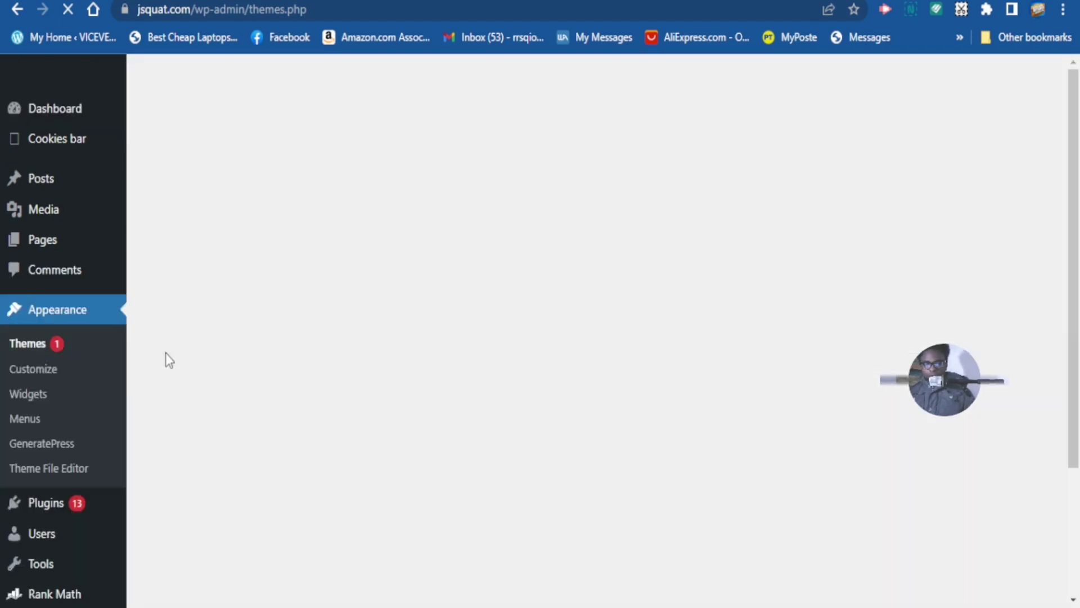
scroll(361, 446, down, 5)
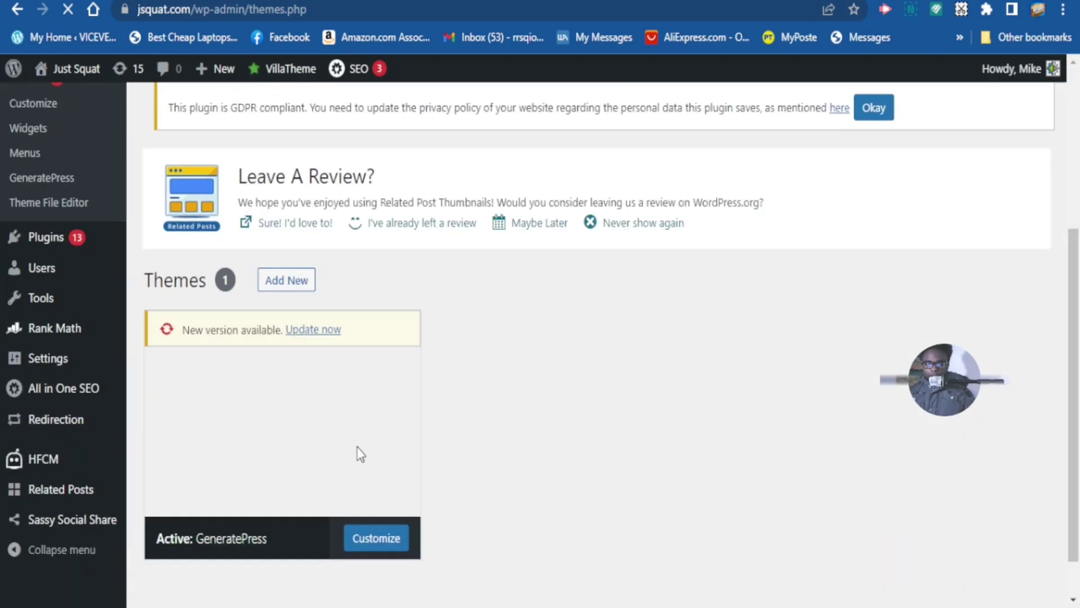
scroll(43, 270, up, 2)
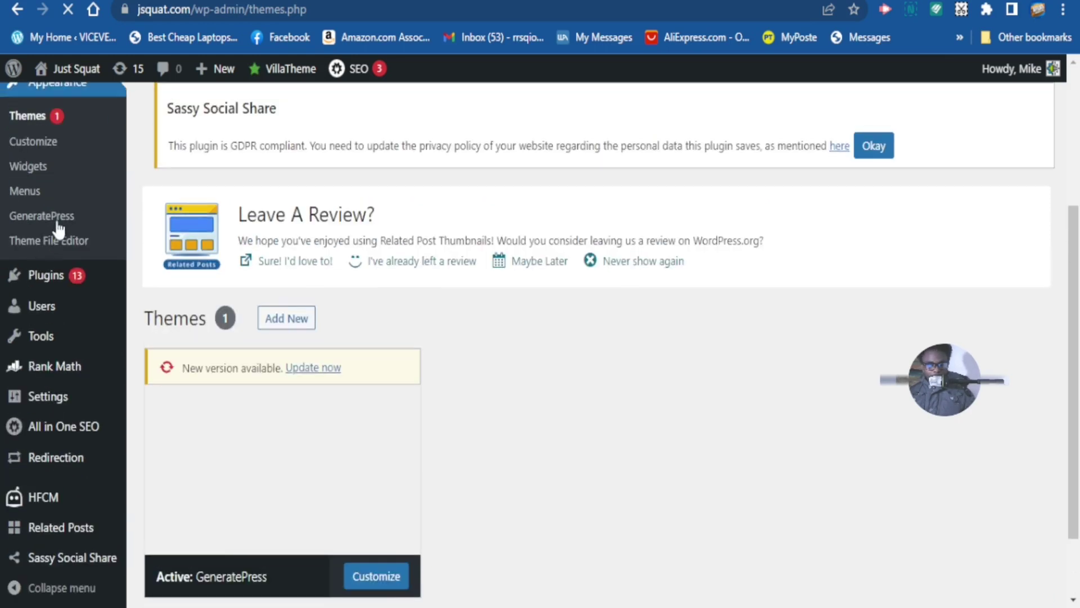
scroll(51, 219, down, 2)
scroll(61, 225, up, 5)
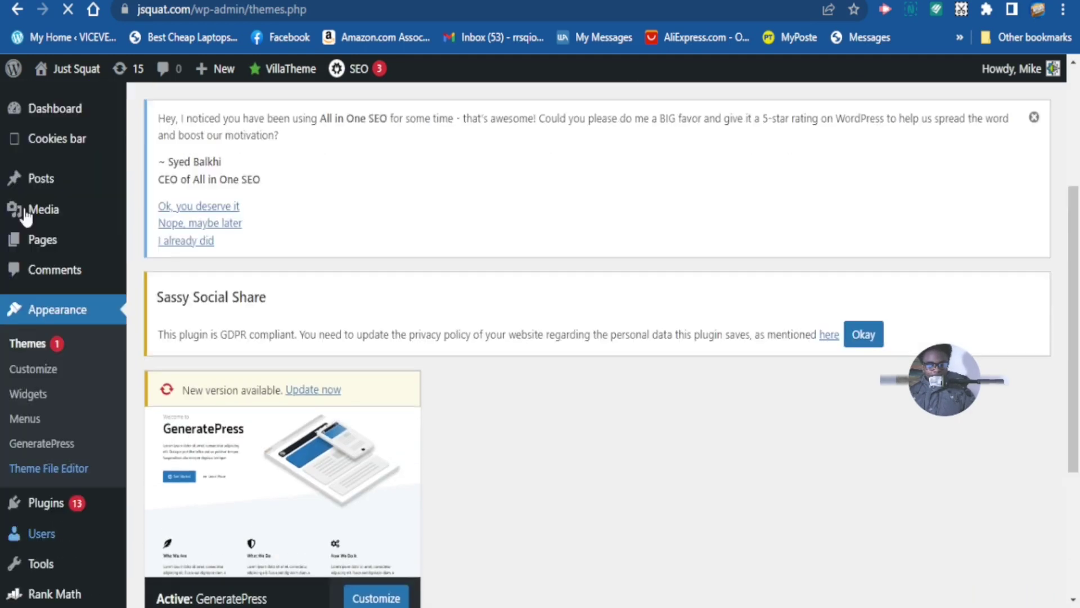
scroll(67, 329, down, 3)
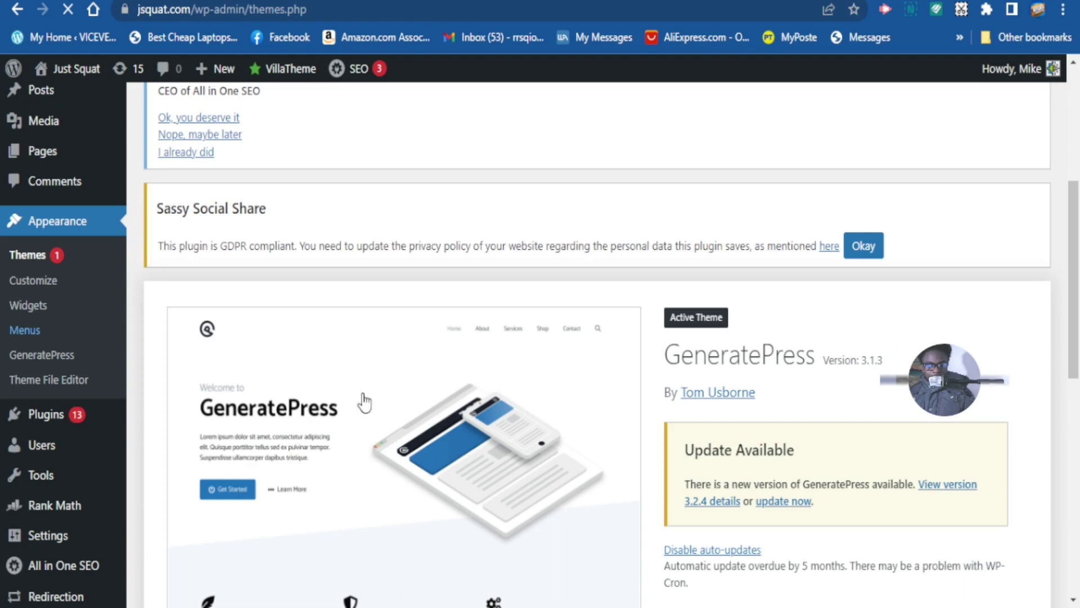
scroll(429, 398, down, 2)
scroll(141, 280, up, 5)
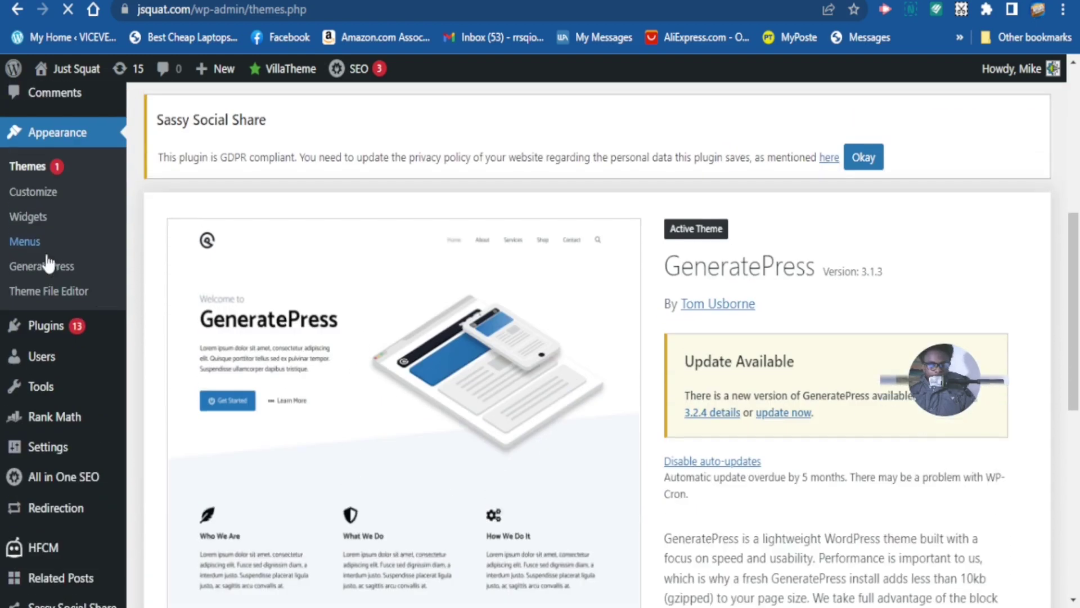
scroll(681, 433, down, 5)
scroll(542, 434, down, 2)
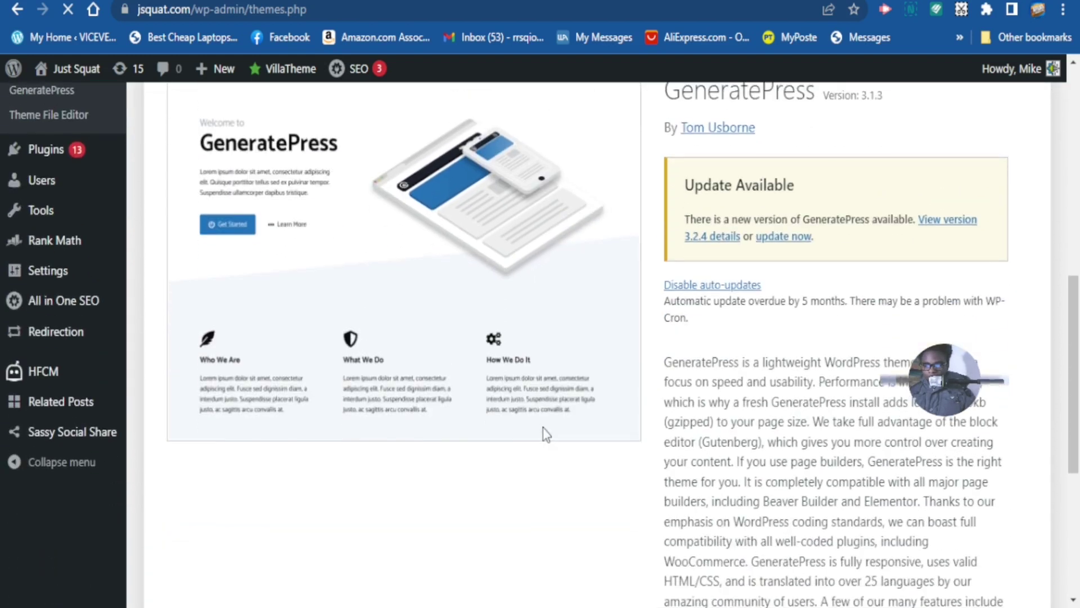
scroll(543, 433, up, 4)
scroll(544, 433, up, 3)
scroll(544, 430, down, 10)
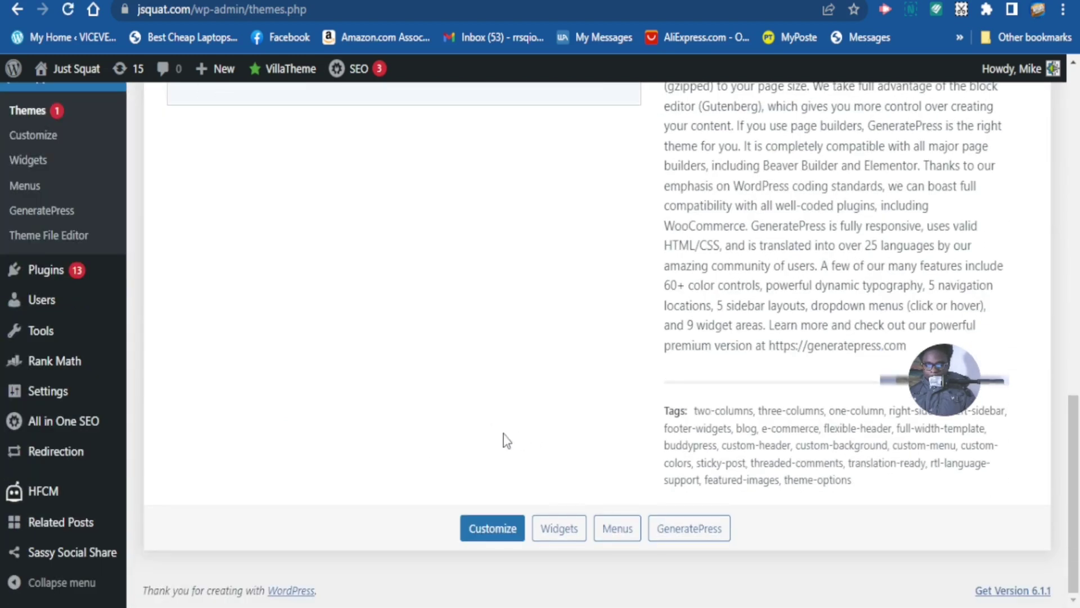
click(487, 535)
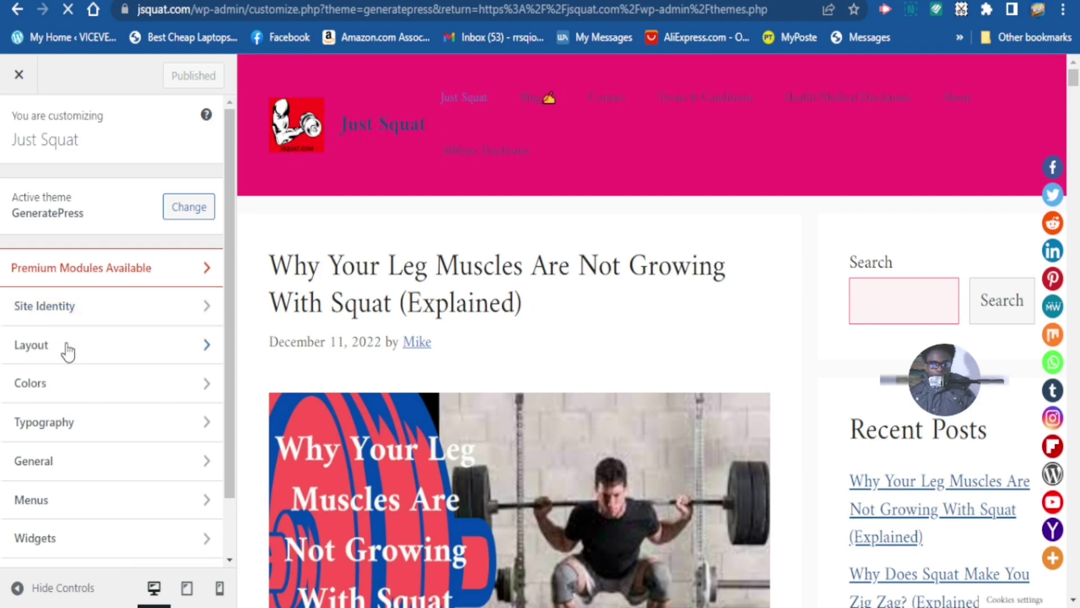
Go to the Homepage Settings panel in the GeneratePress Customizer
scroll(53, 394, down, 1)
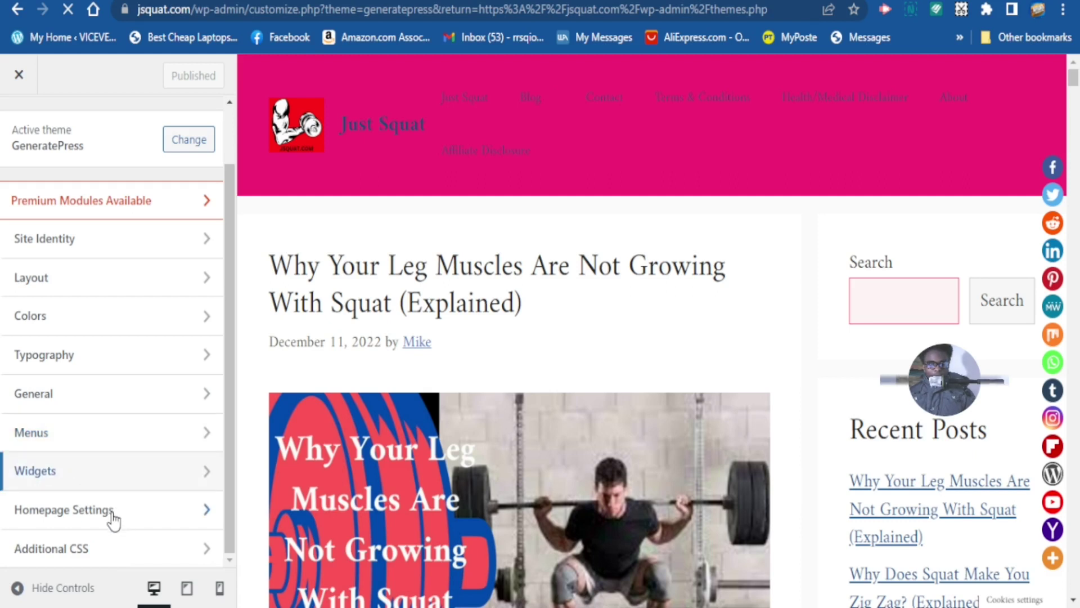
click(188, 521)
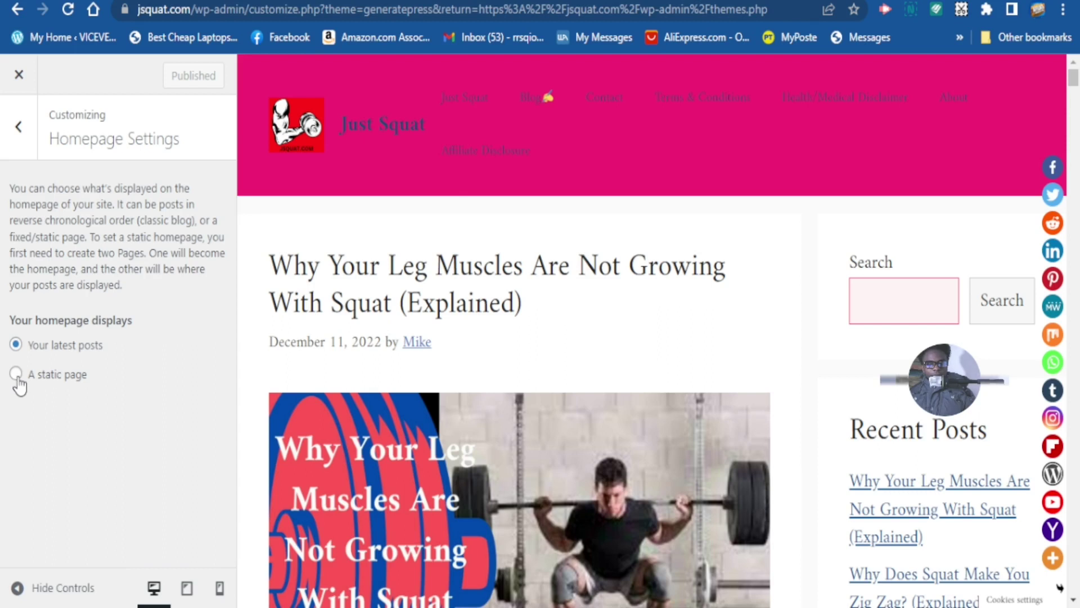
Set the homepage to show 'Your latest posts', publish, and close the Customizer
click(16, 375)
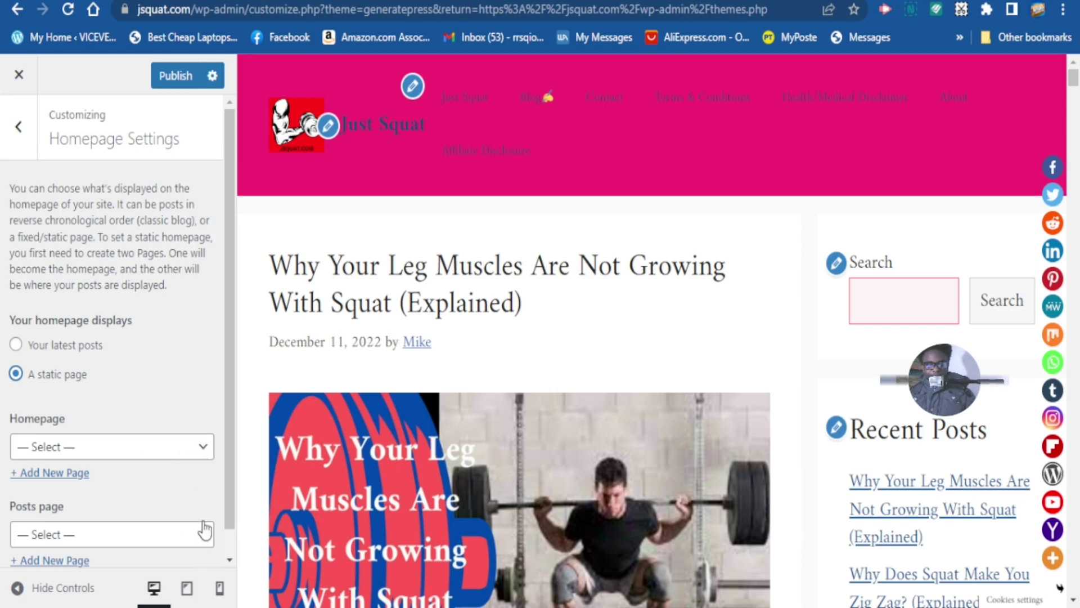
click(16, 346)
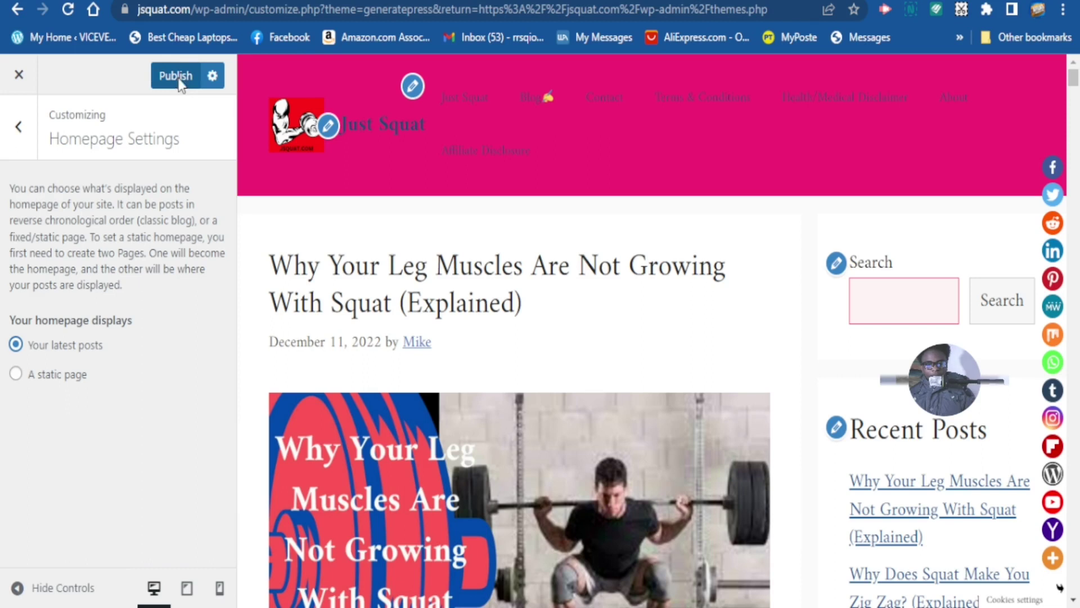
click(179, 83)
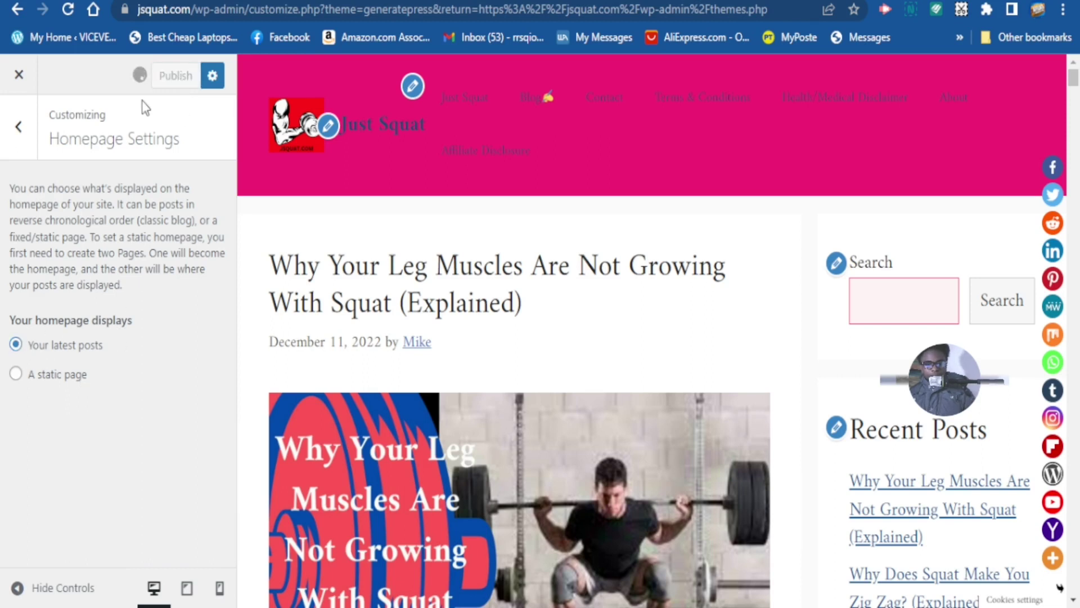
click(19, 79)
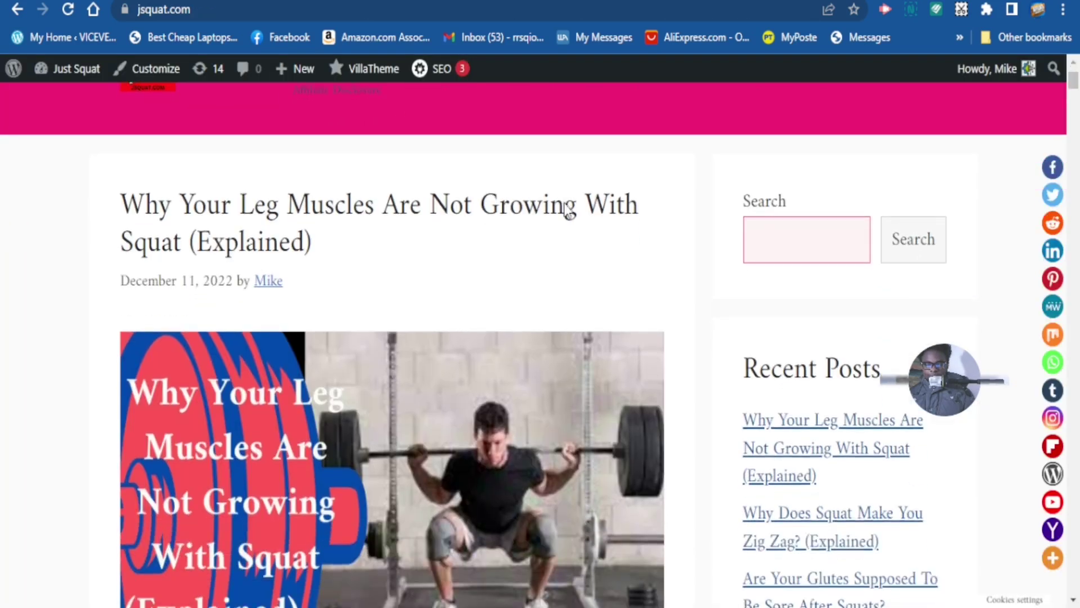
Scroll the Just Squat homepage past the newest article to 'Why Does Squat Make You Zig Zag? (Explained)'
scroll(567, 209, up, 3)
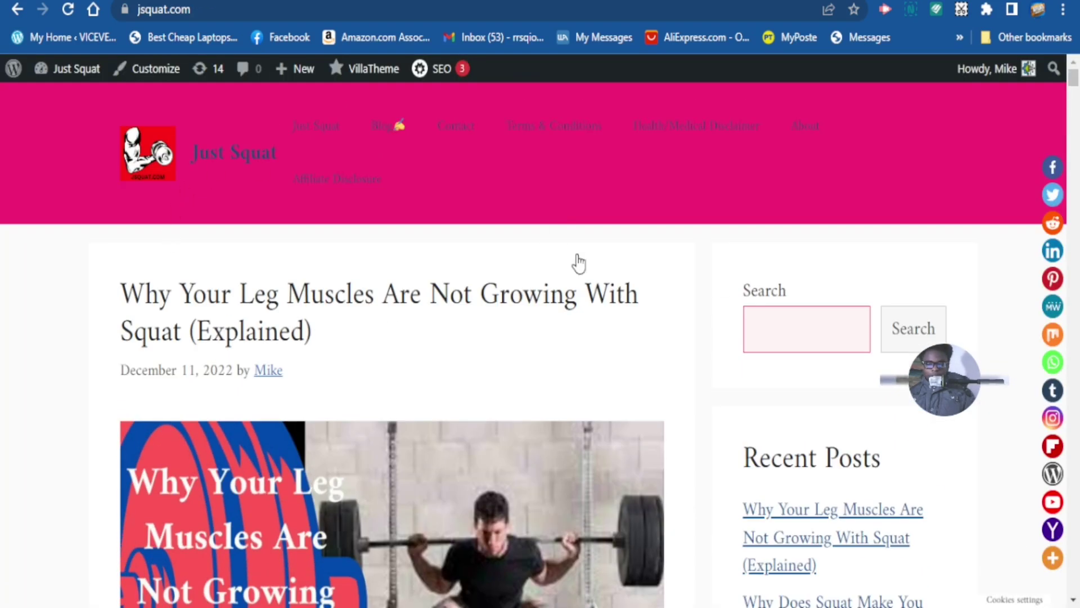
scroll(579, 260, down, 3)
scroll(636, 309, down, 10)
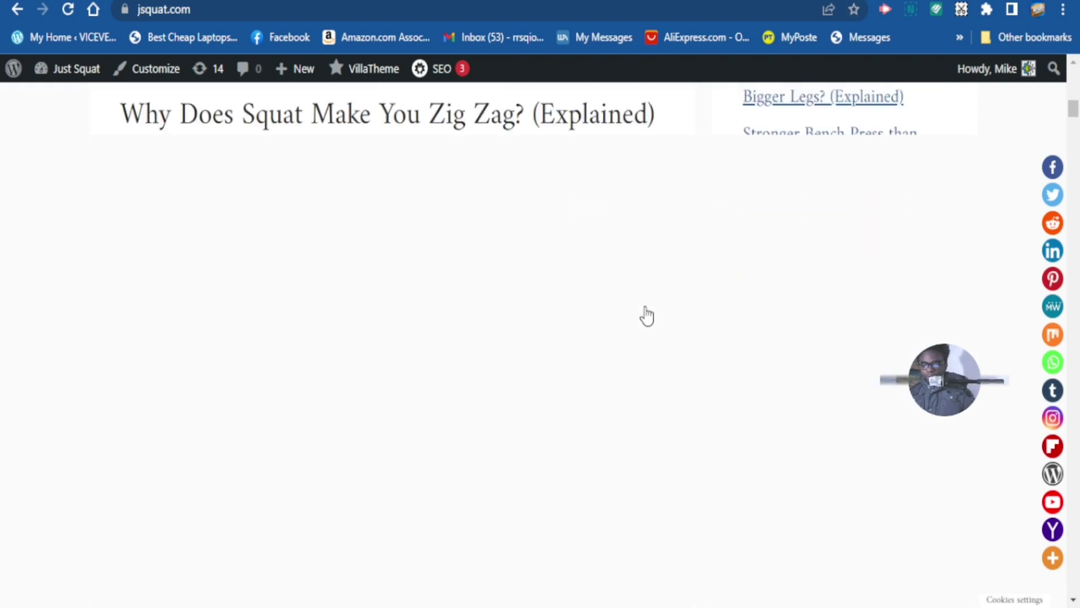
drag(1072, 123, 1062, 525)
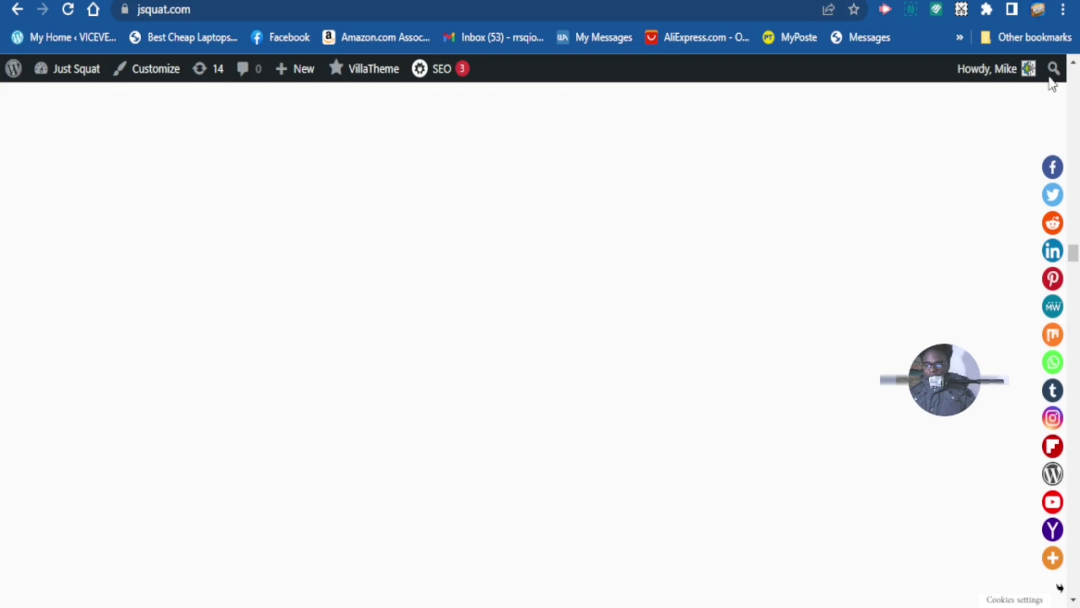
scroll(583, 268, down, 12)
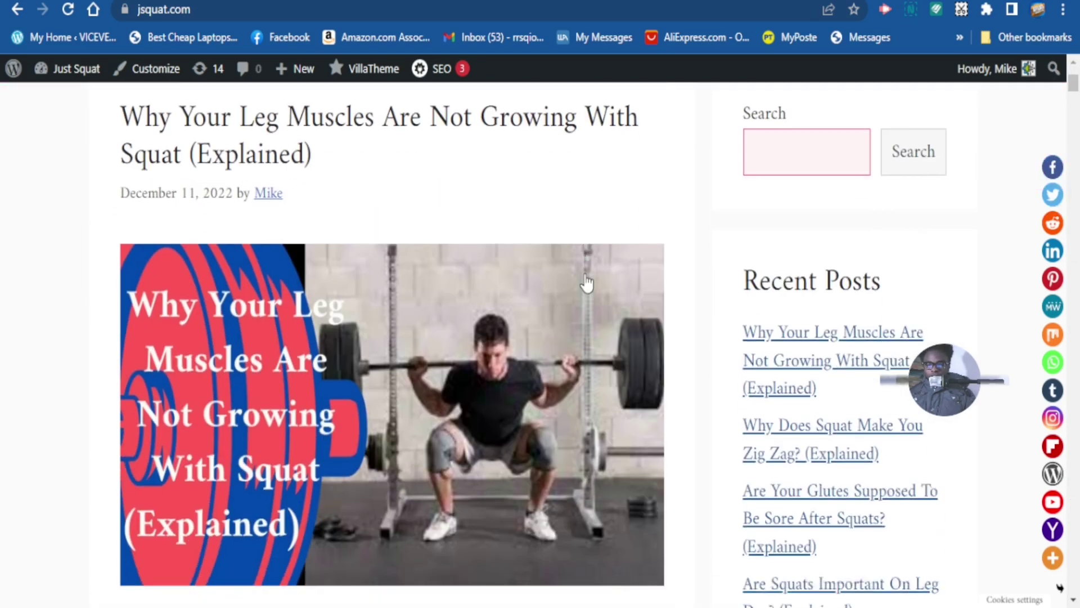
scroll(588, 284, down, 9)
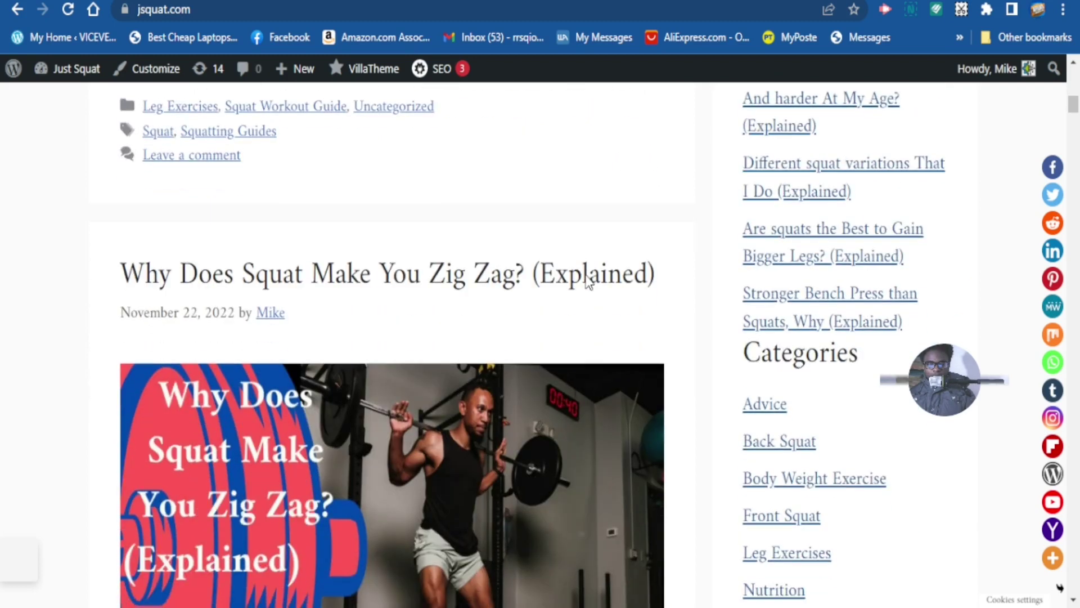
scroll(806, 311, up, 20)
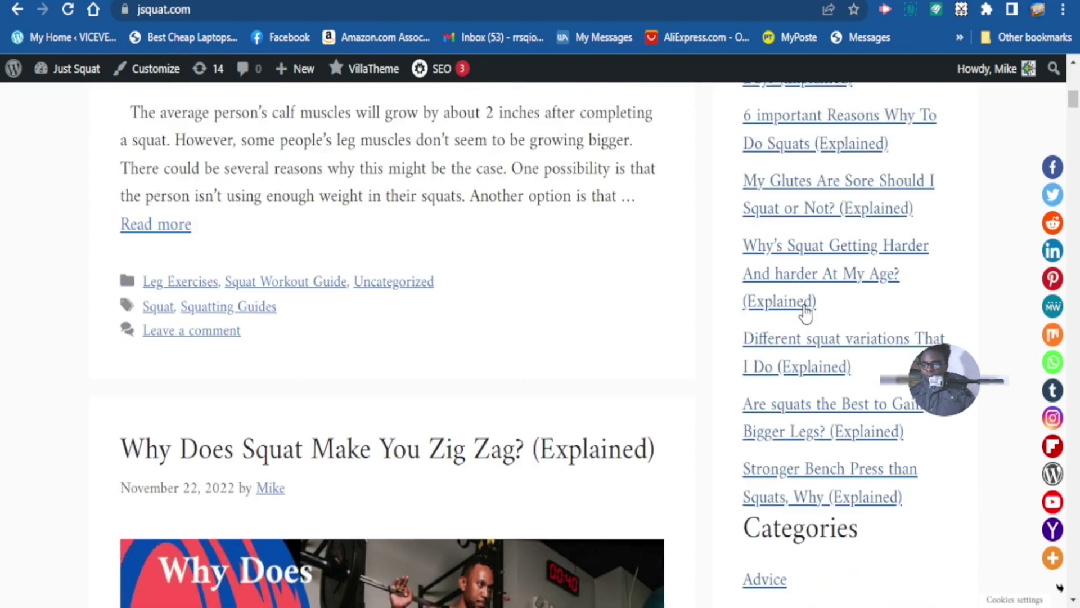